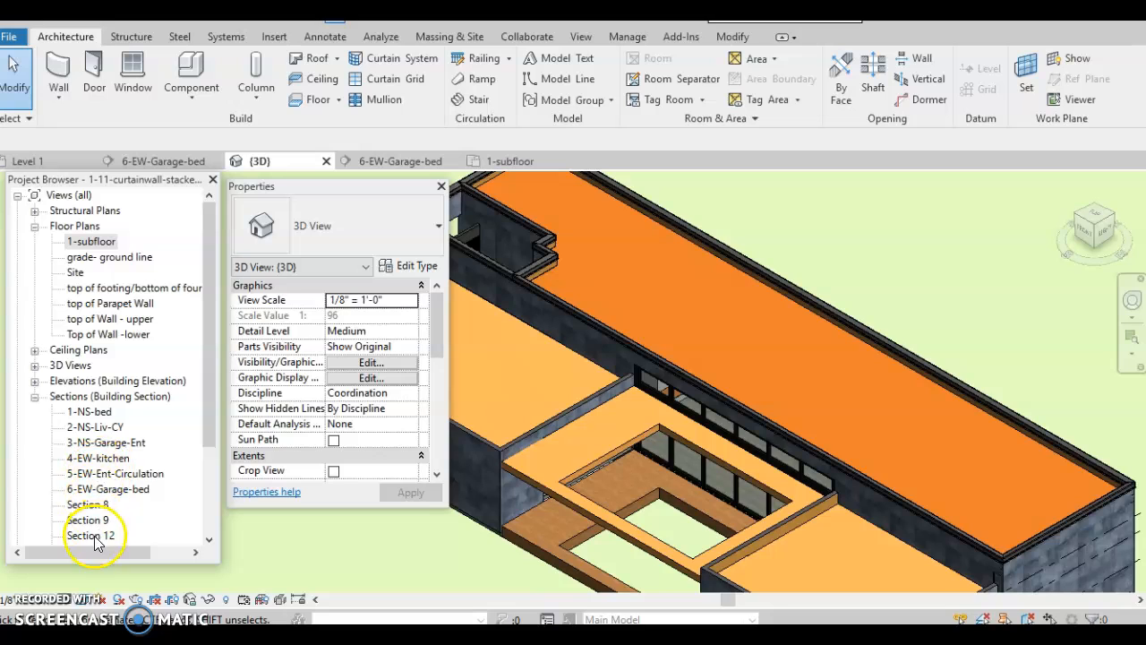
Step: Open section 6-EW-Garage-bed and go to Section 8 through its marker beside the curtain wall
double_click(103, 489)
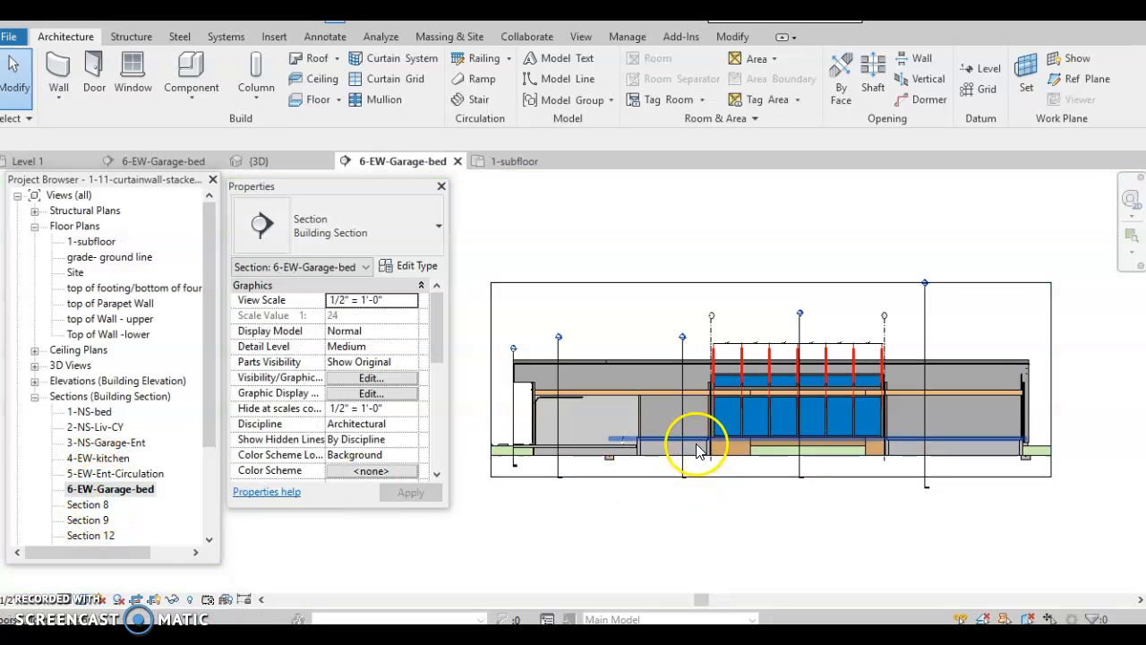
scroll(691, 405, up, 2)
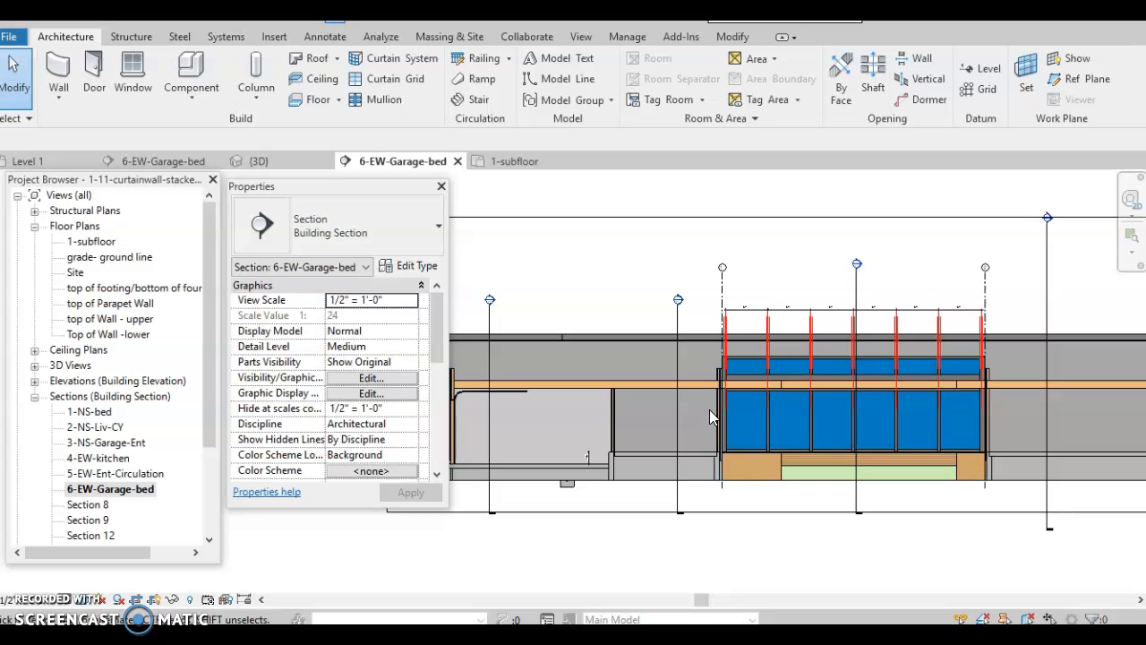
double_click(679, 301)
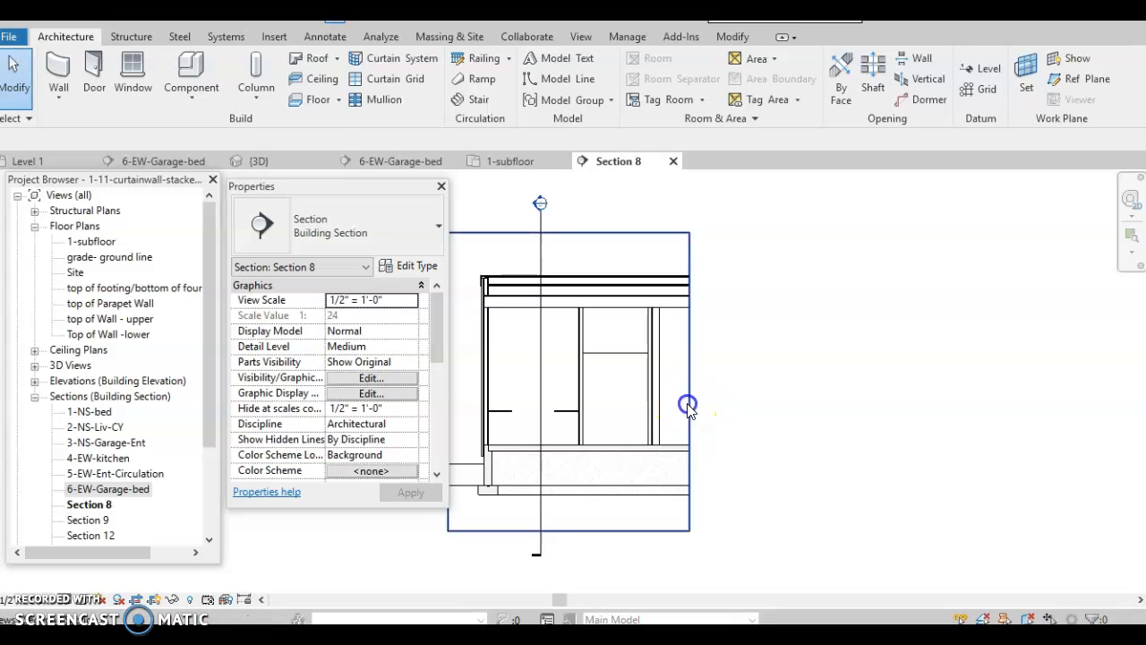
Step: Extend Section 8's crop boundary sideways beyond the outer wall of the lower part of the building
click(688, 403)
drag(689, 382, 1018, 385)
scroll(936, 380, down, 2)
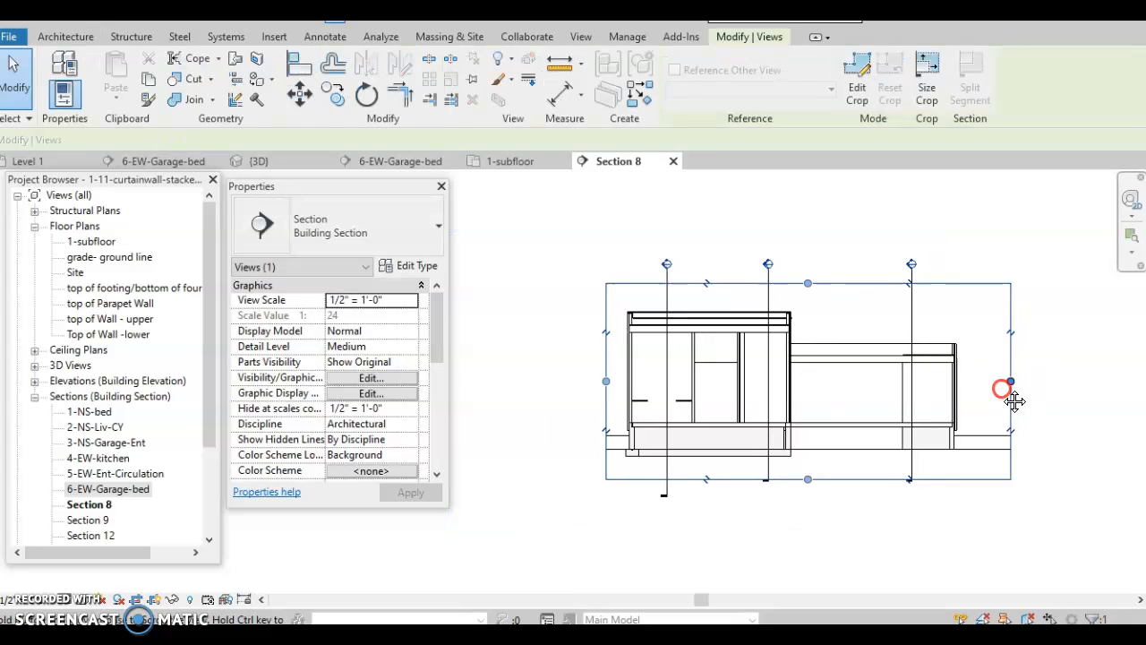
middle_drag(1018, 385, 800, 391)
scroll(708, 412, up, 5)
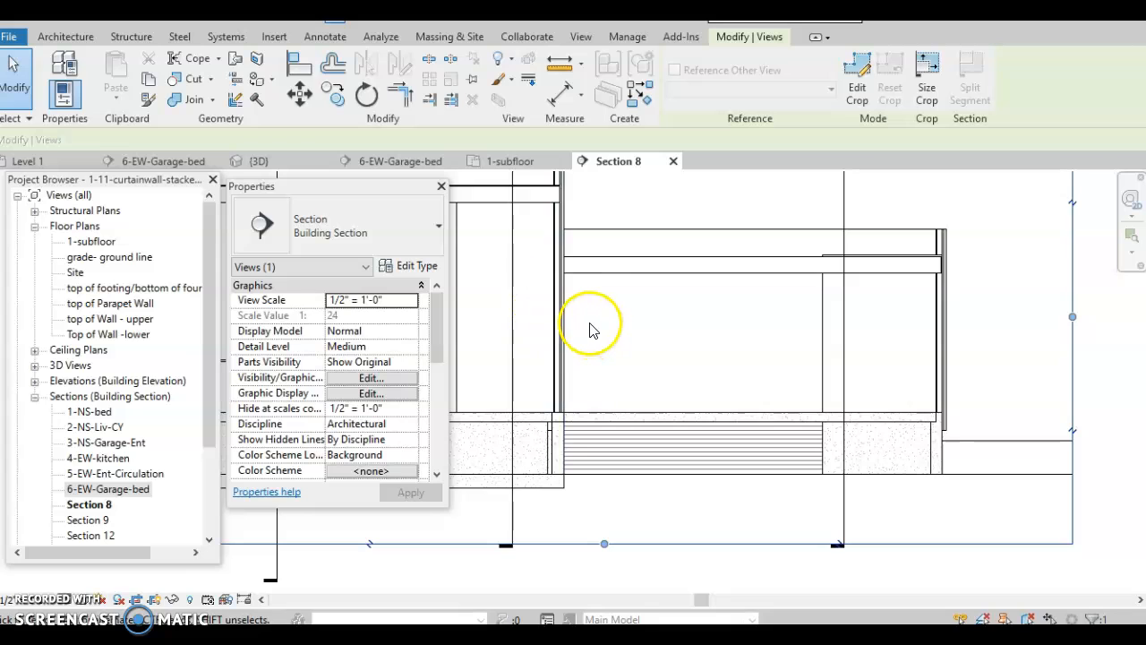
click(564, 376)
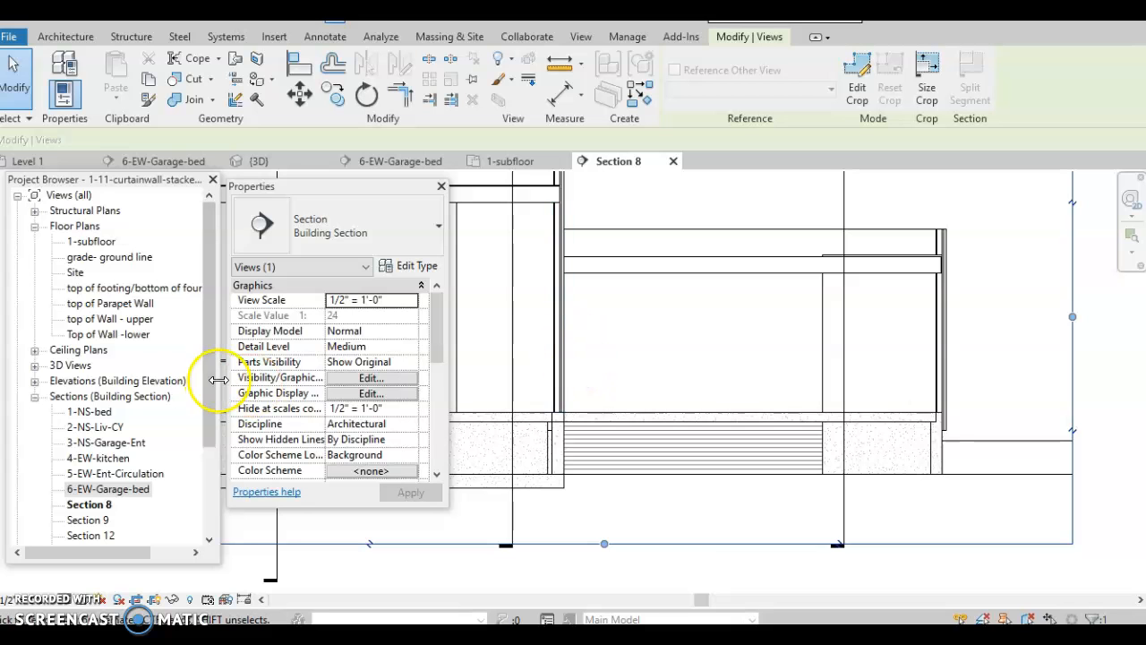
Step: In section 6-EW-Garage-bed, isolate the 4-Stacked-exterior-upper 2-mid wall and set the visual style to Wireframe
double_click(134, 488)
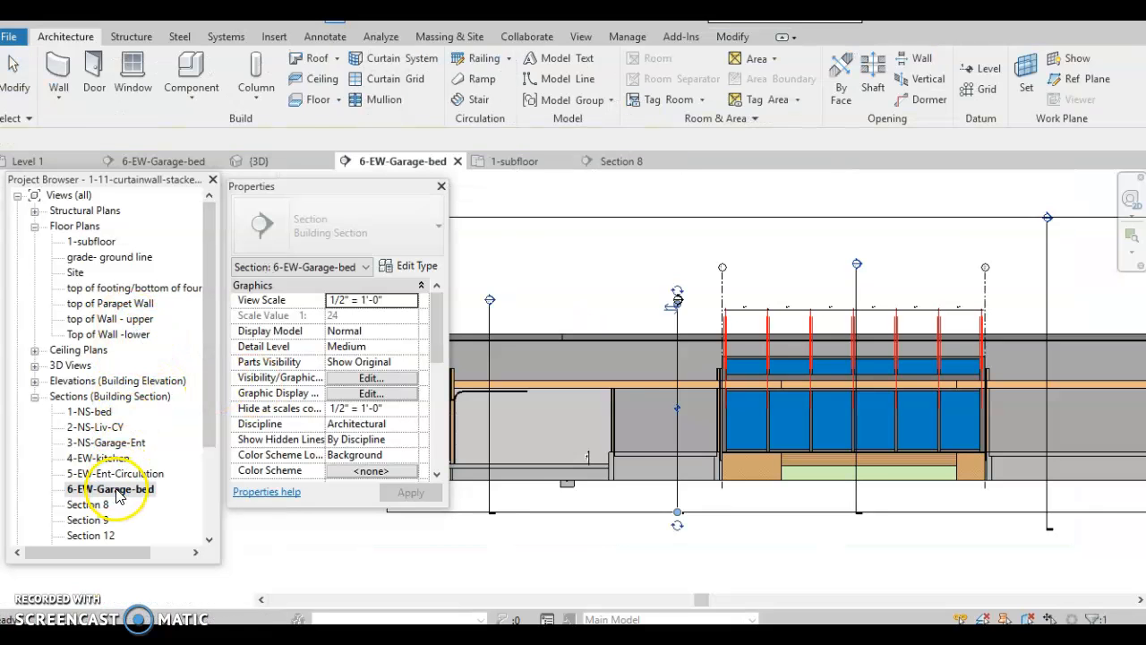
click(609, 472)
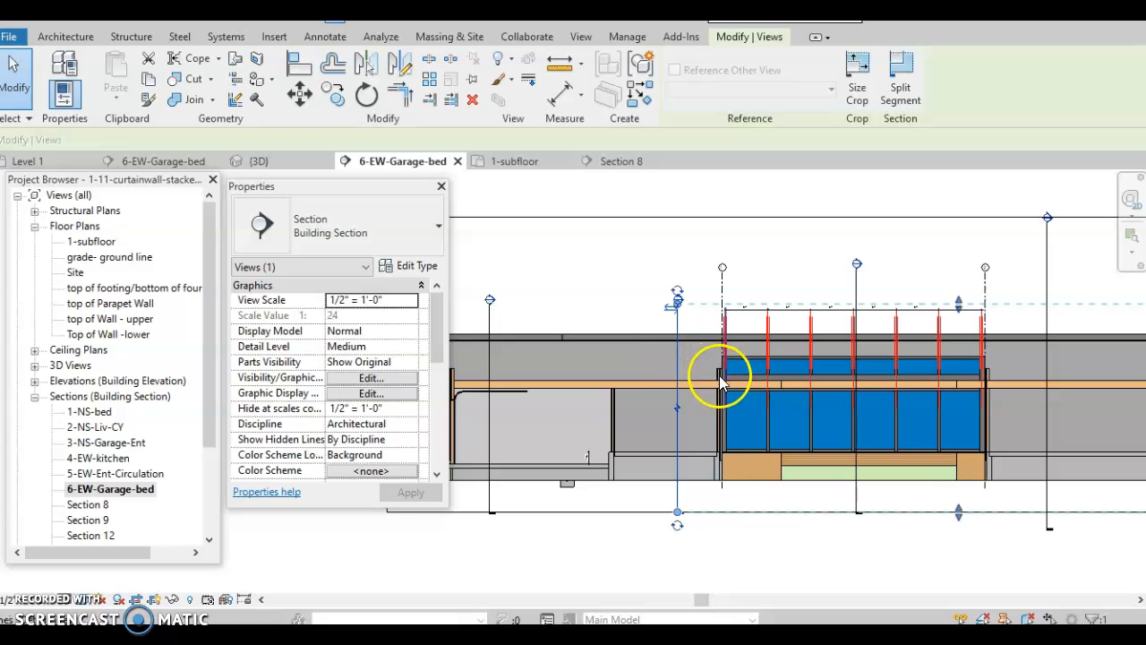
click(615, 360)
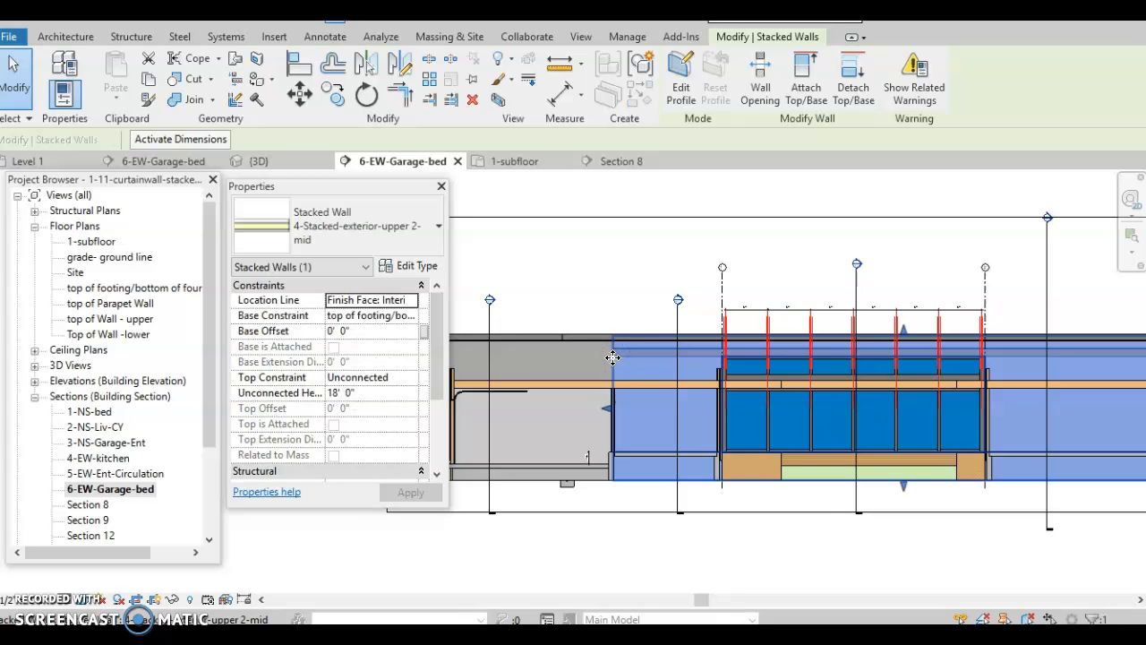
click(170, 600)
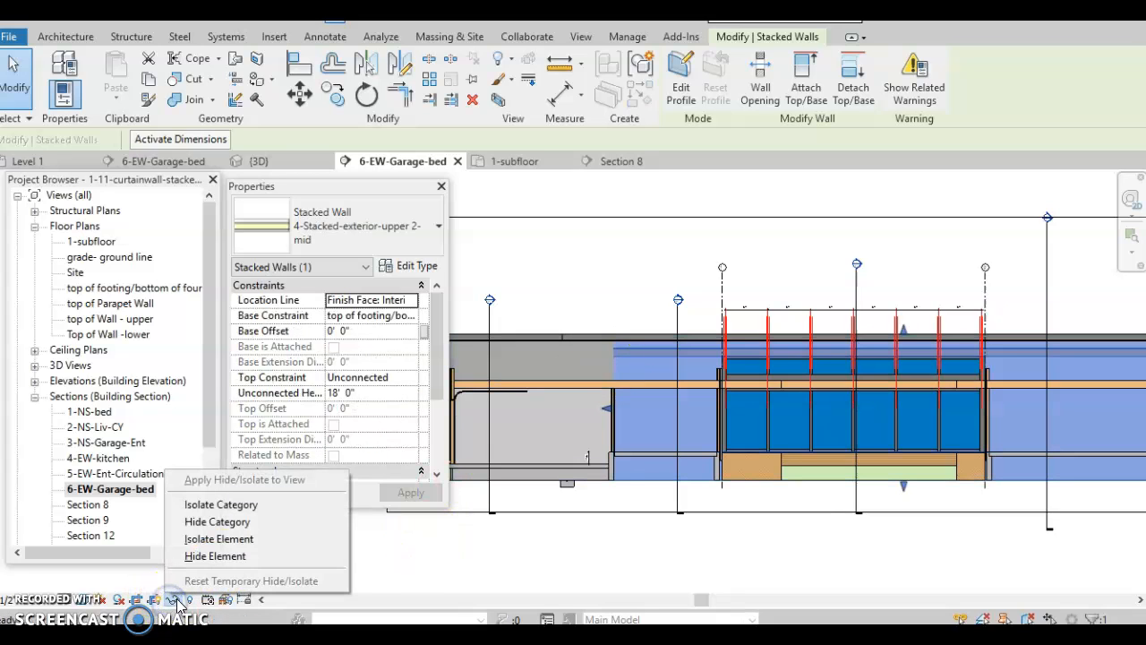
click(203, 542)
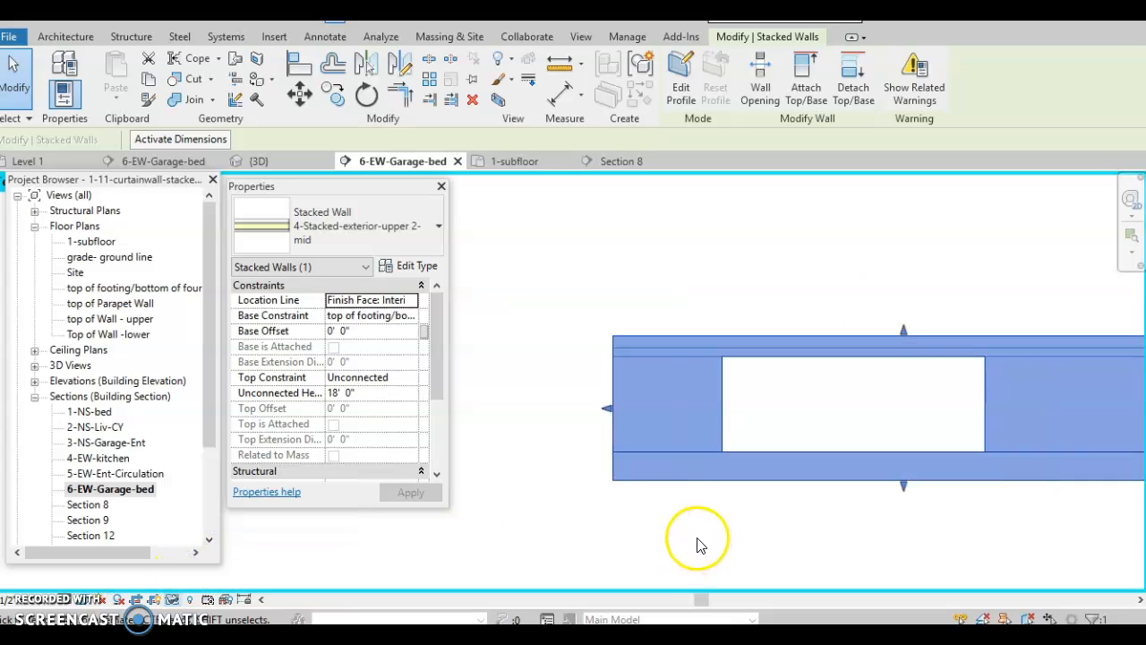
click(94, 600)
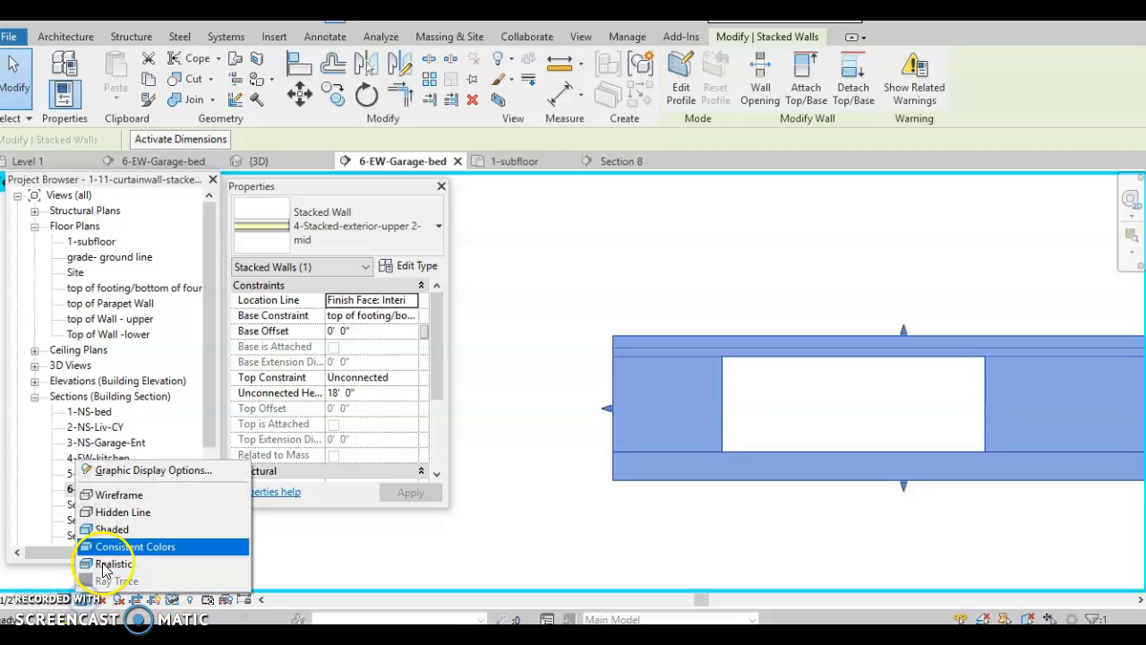
click(134, 495)
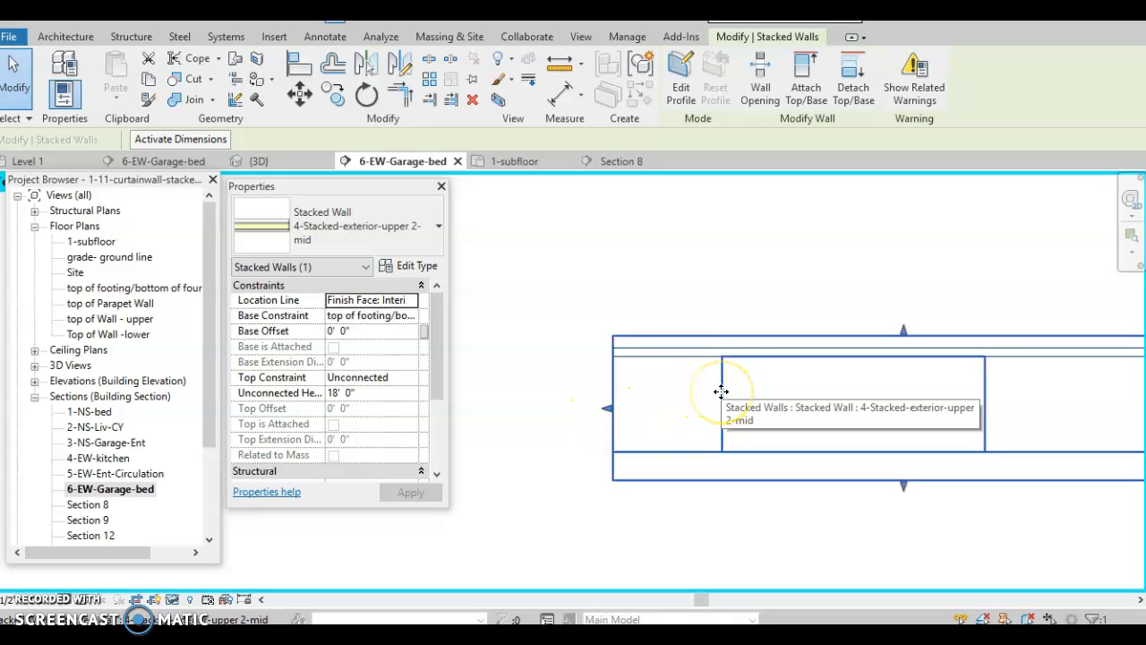
Step: Cut a rectangular wall opening about 7'-1" wide and 2'-10" high at the left end of the isolated stacked wall
click(759, 83)
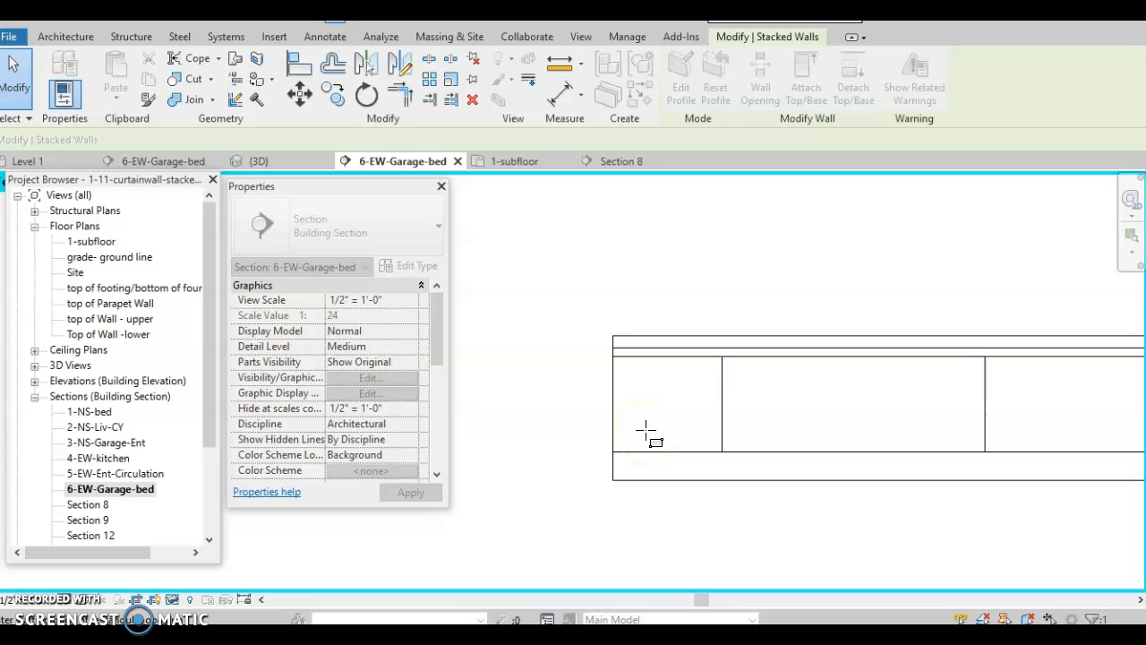
scroll(615, 391, up, 1)
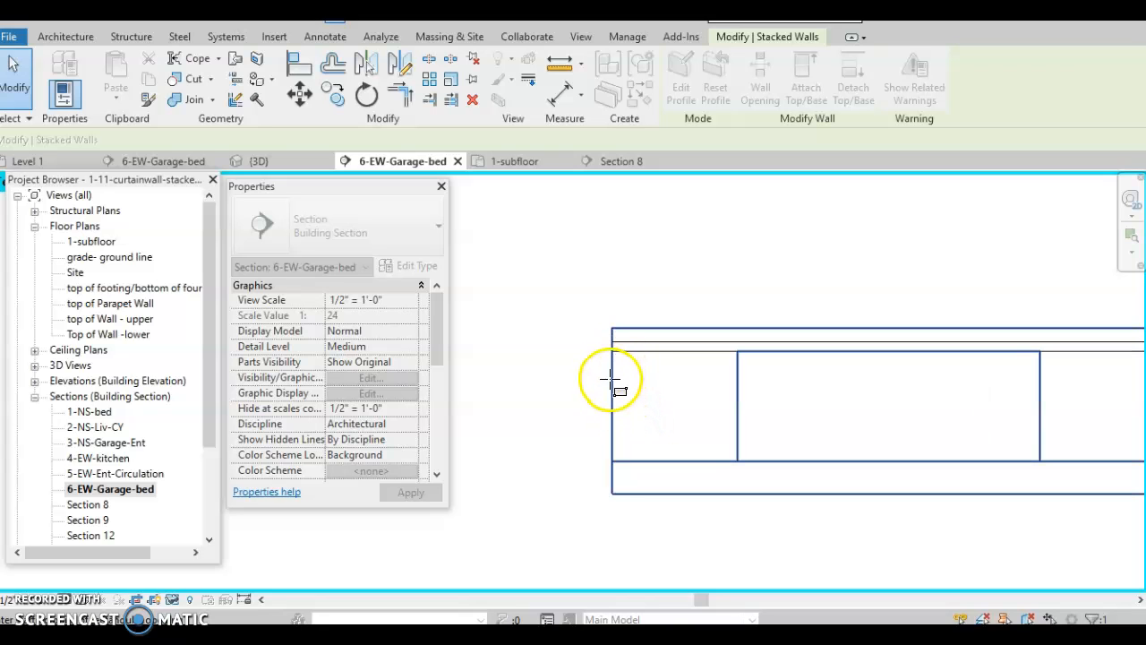
click(610, 382)
drag(637, 394, 675, 411)
click(675, 411)
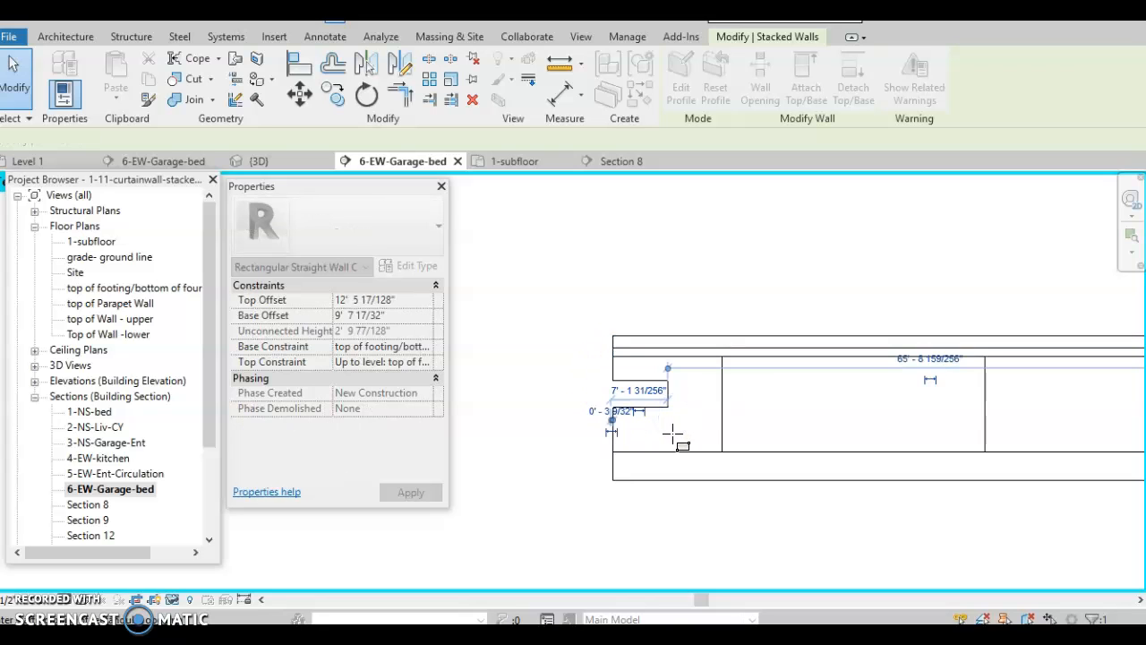
key(Escape)
key(Escape)
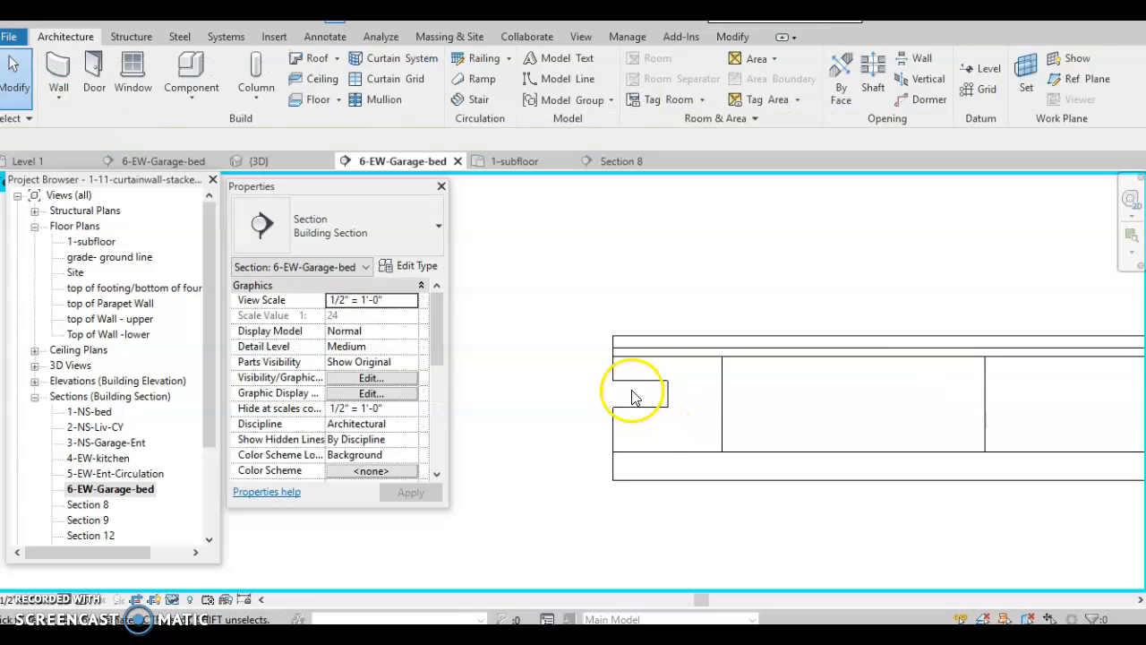
Step: Stretch the new wall opening to about 14'-6" wide, past the existing opening's edge, and extend its height to about 8'-3"
click(672, 401)
drag(672, 395, 726, 397)
click(746, 427)
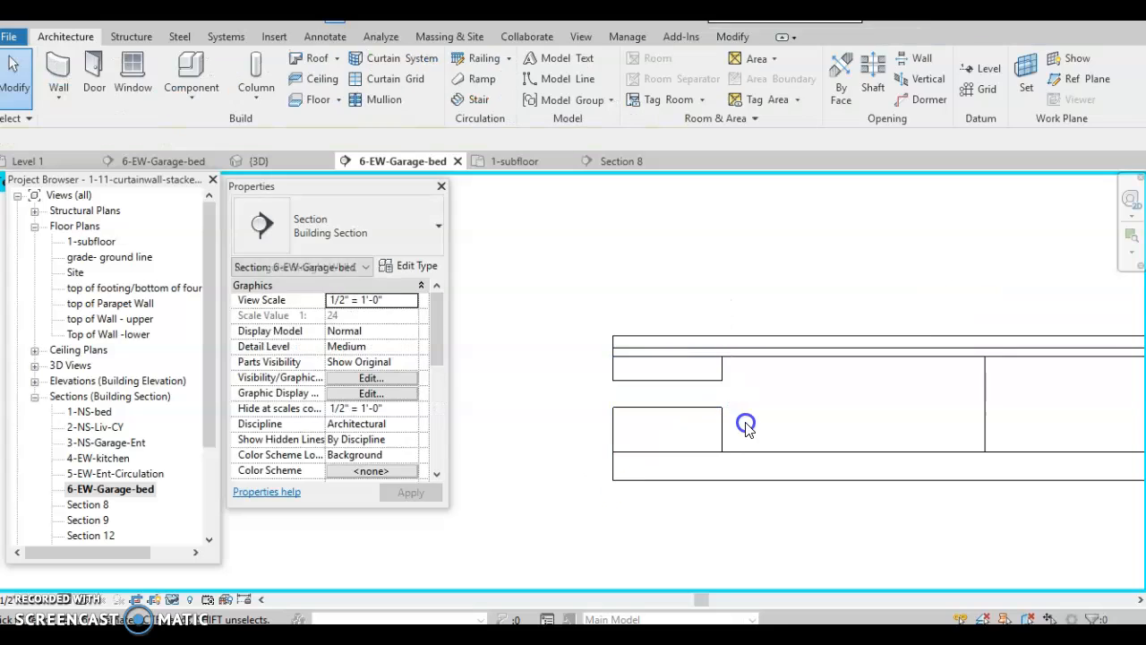
click(684, 410)
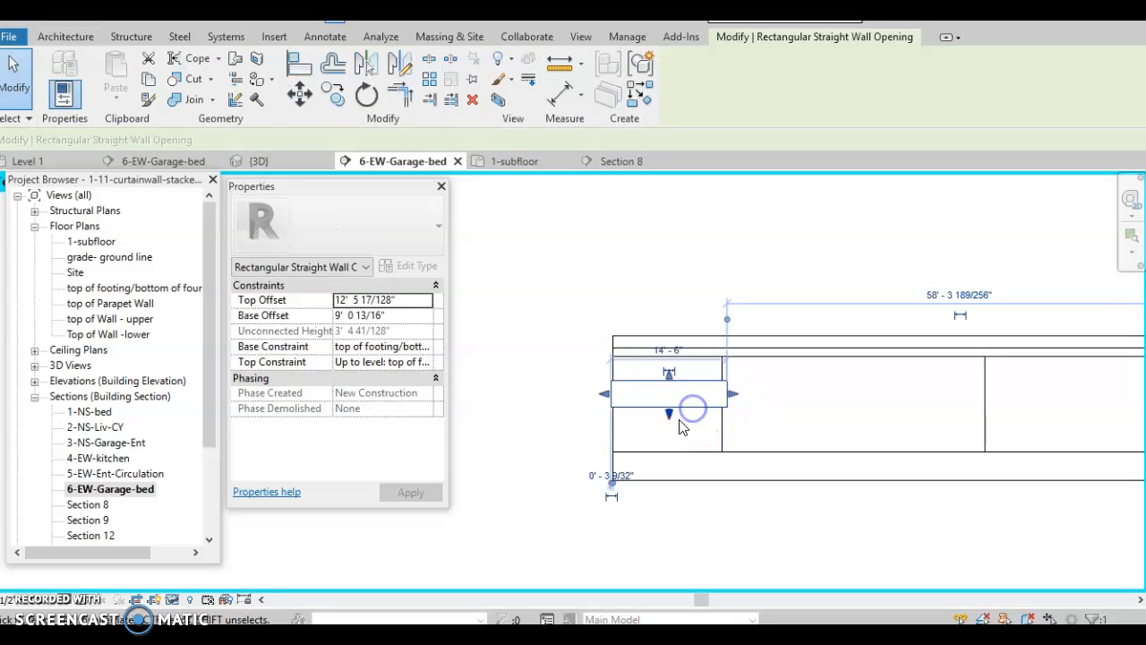
drag(671, 410, 671, 445)
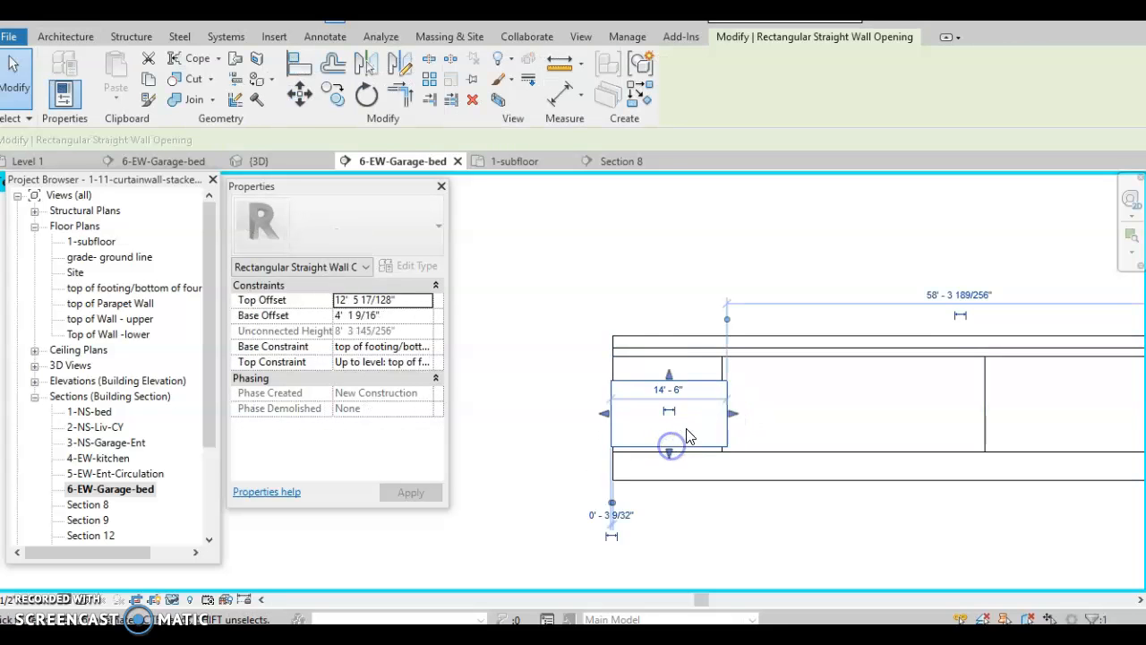
click(748, 413)
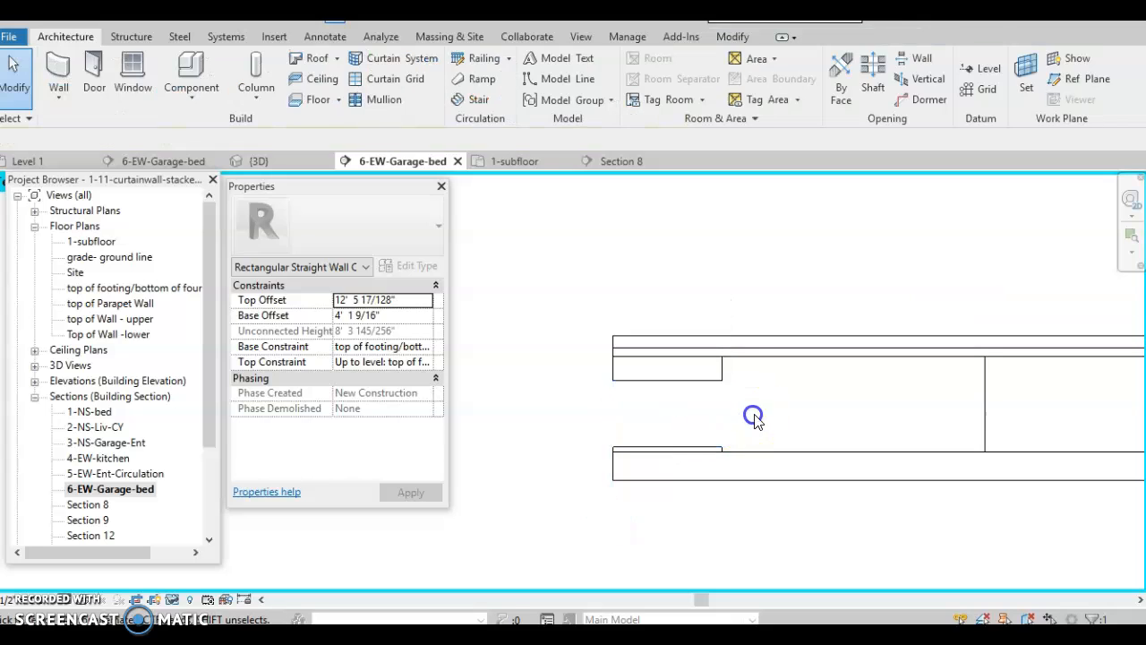
Step: Set the wall opening's top offset to 11' 6" and its base offset to 3' 6"
click(671, 384)
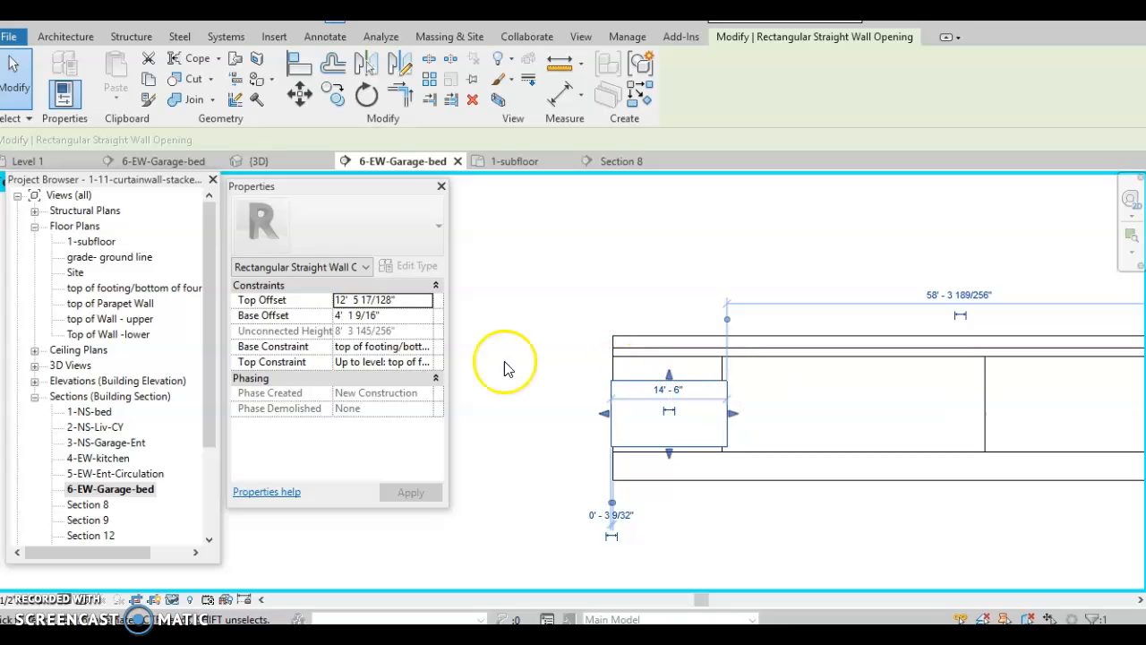
click(407, 299)
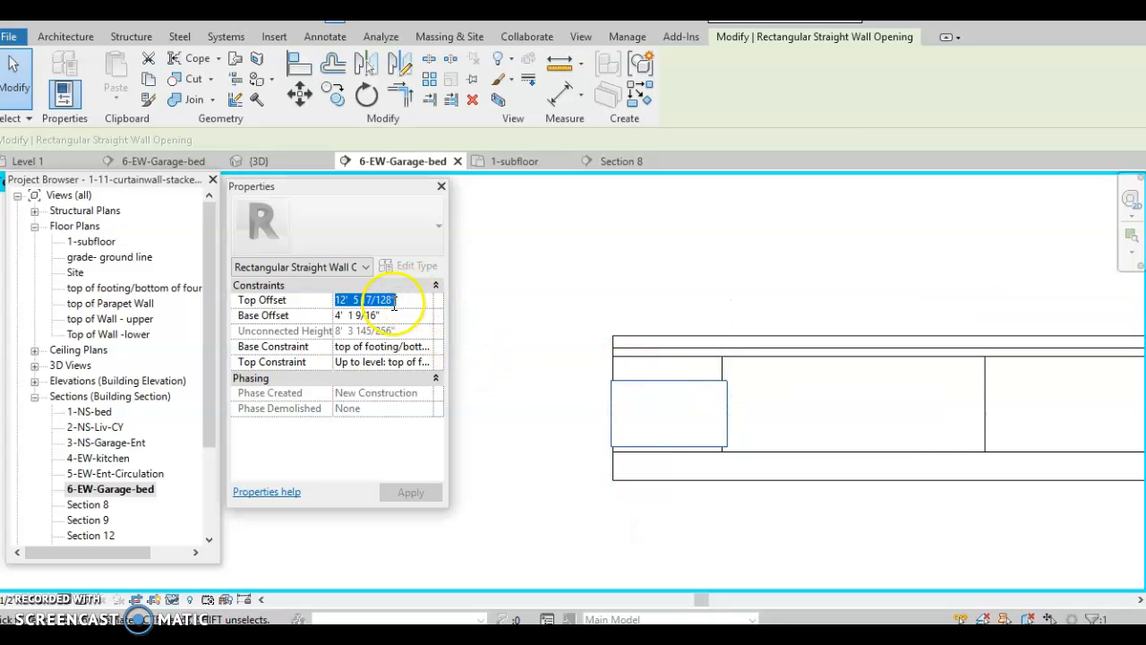
click(249, 302)
text(11' 6)
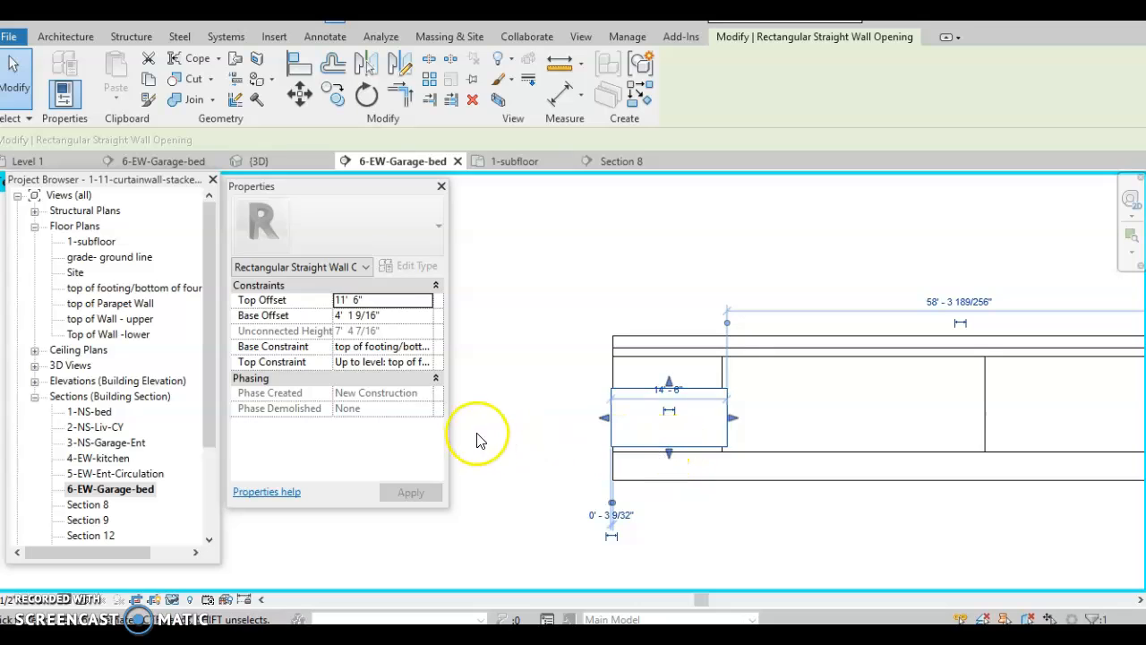
click(391, 318)
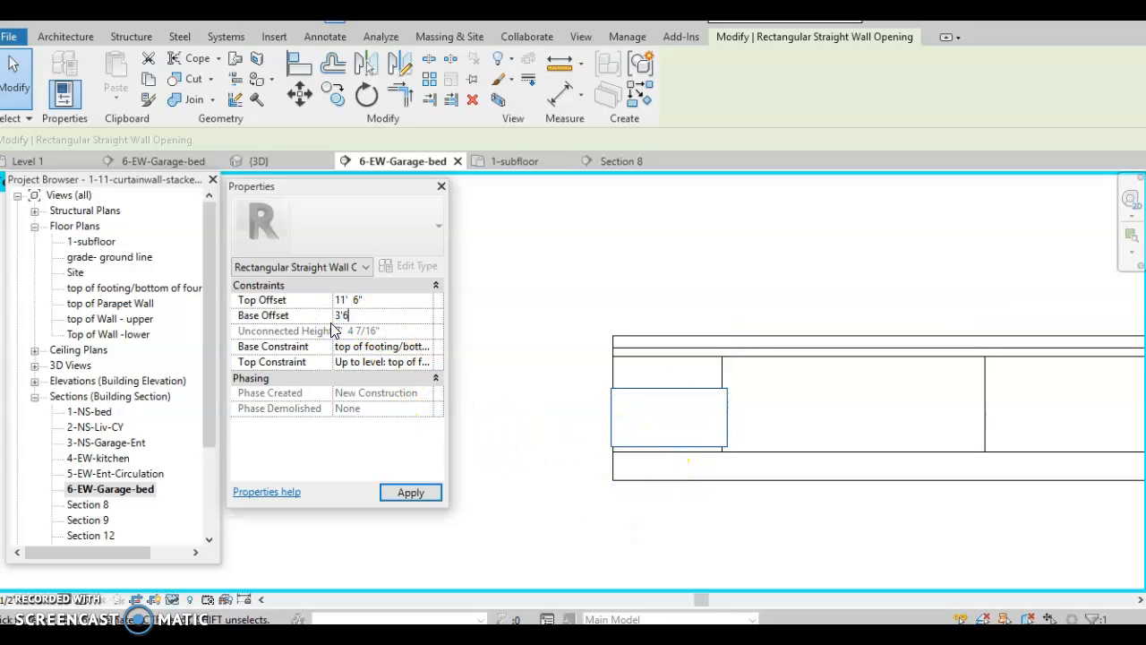
click(597, 291)
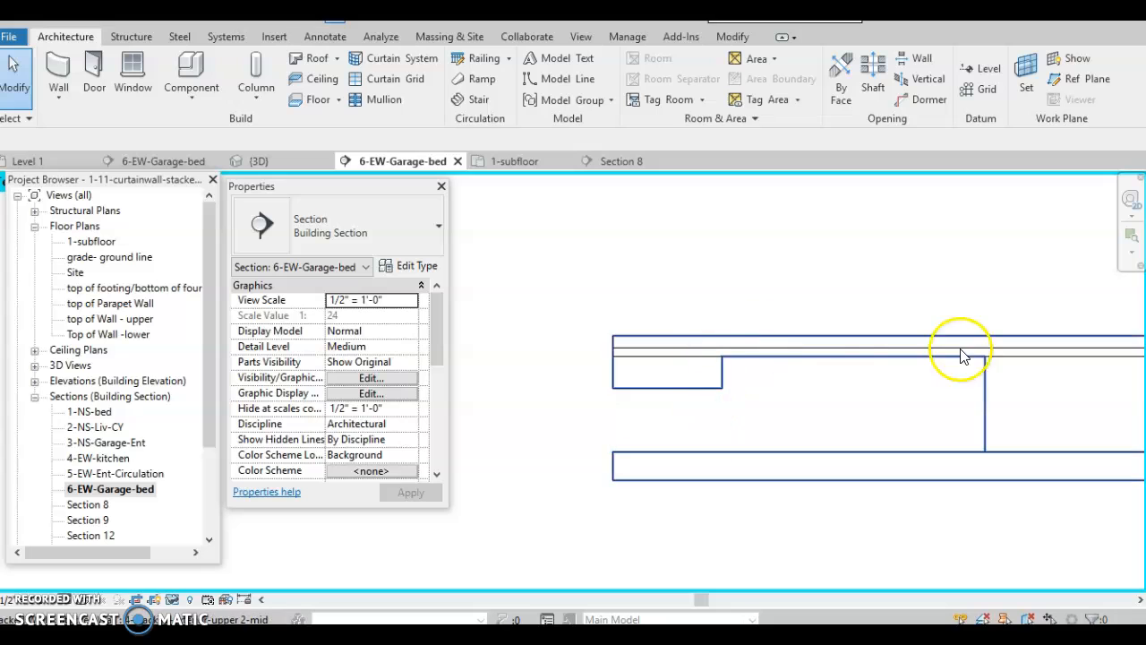
click(653, 475)
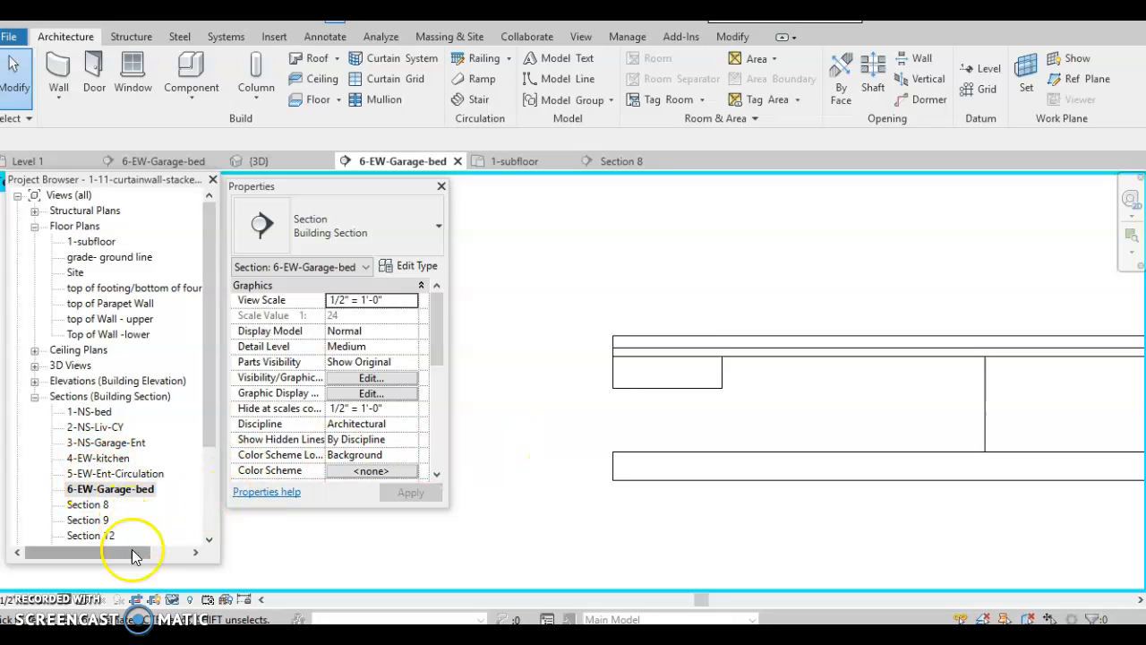
Step: Reset the temporary isolation in 6-EW-Garage-bed and reopen Section 8 to check the cut wall
click(171, 603)
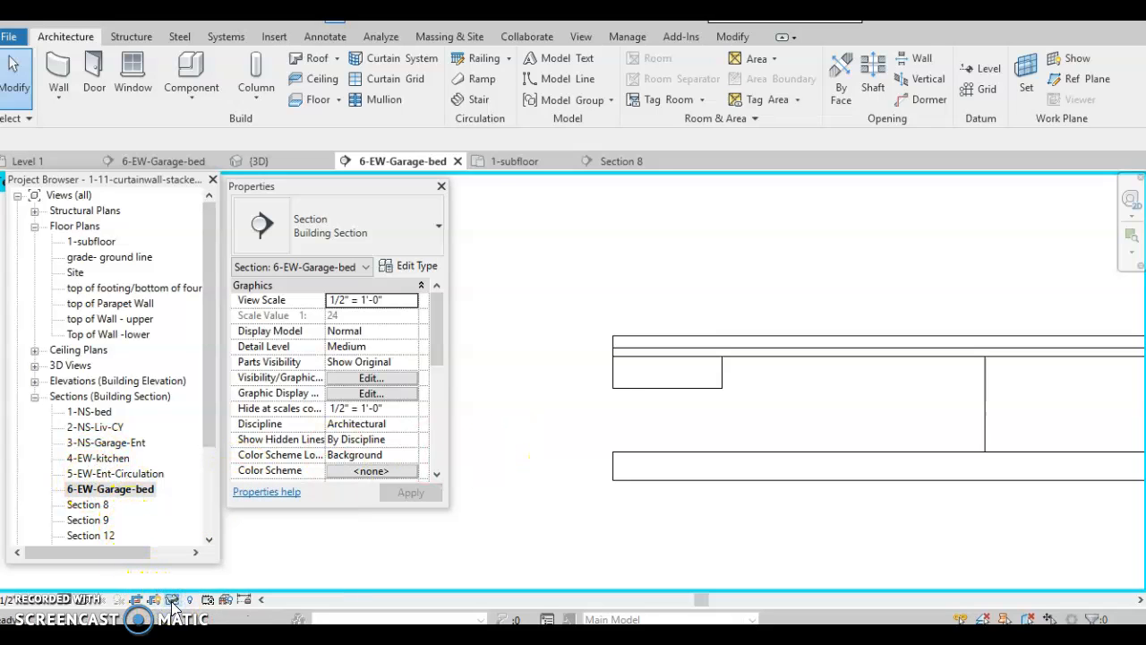
click(173, 603)
click(206, 575)
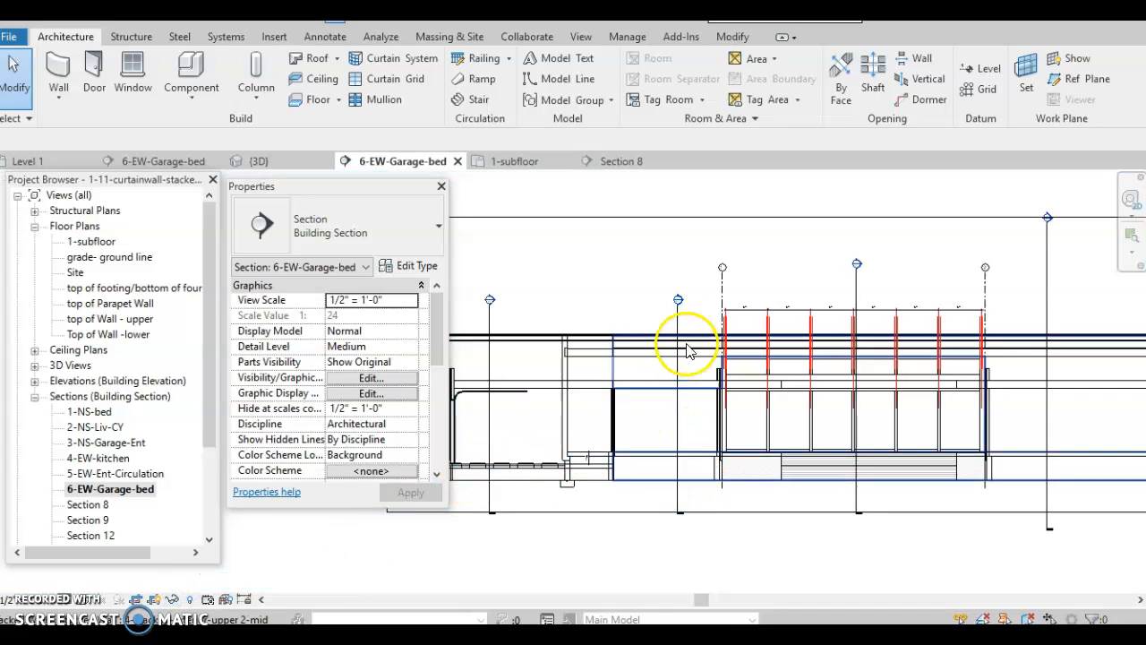
double_click(677, 300)
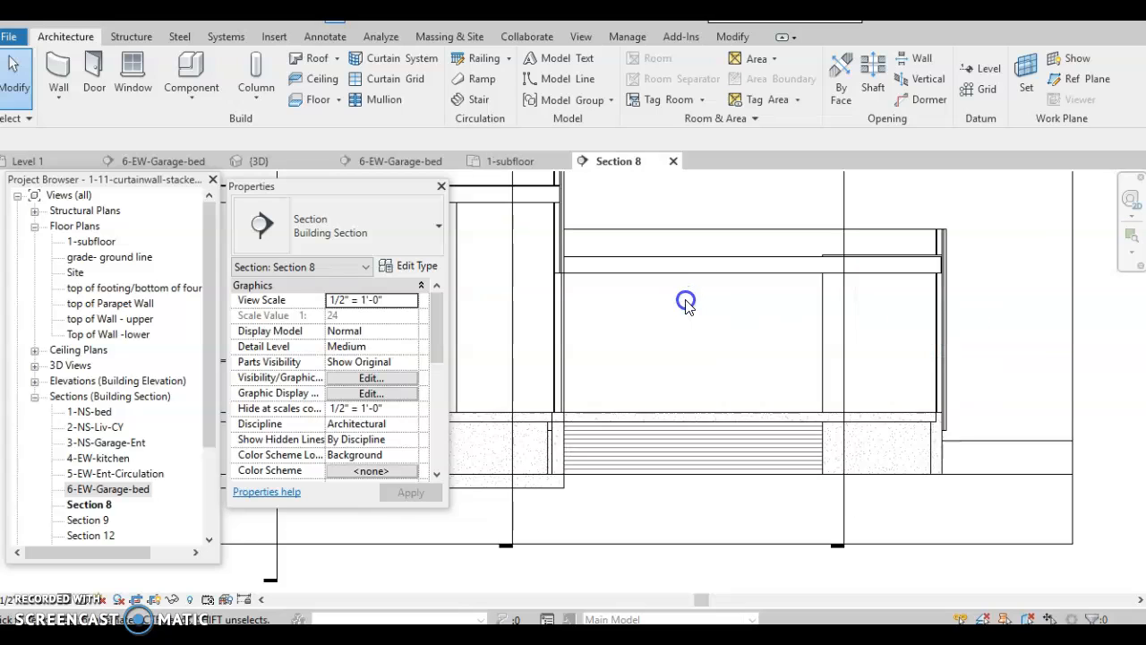
scroll(685, 341, down, 1)
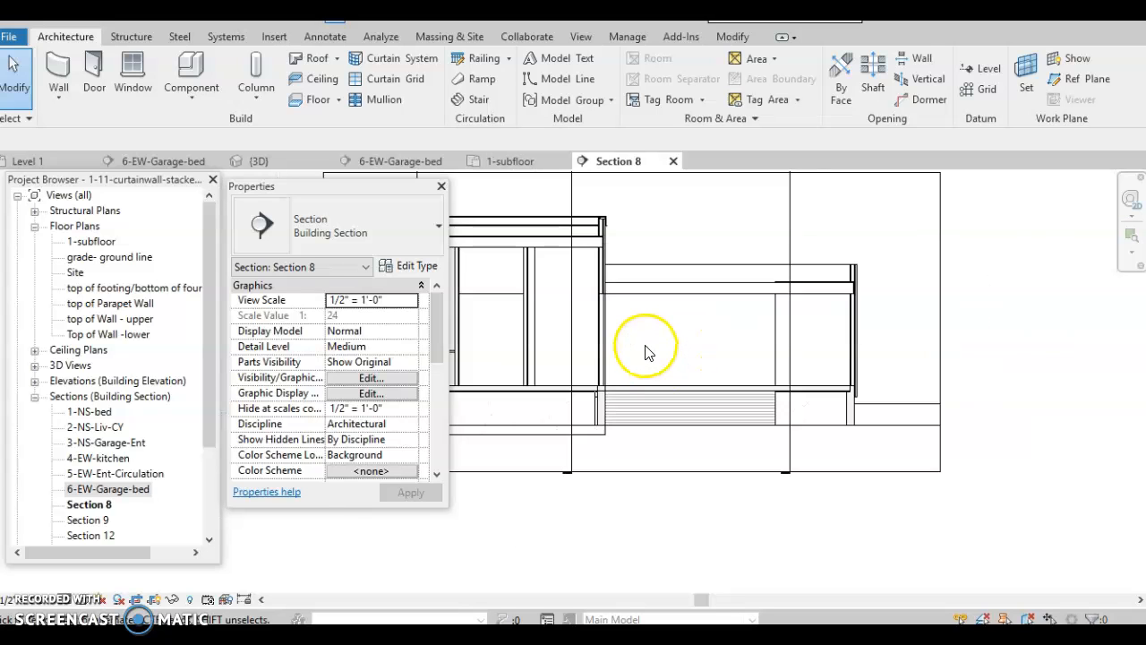
scroll(606, 358, down, 1)
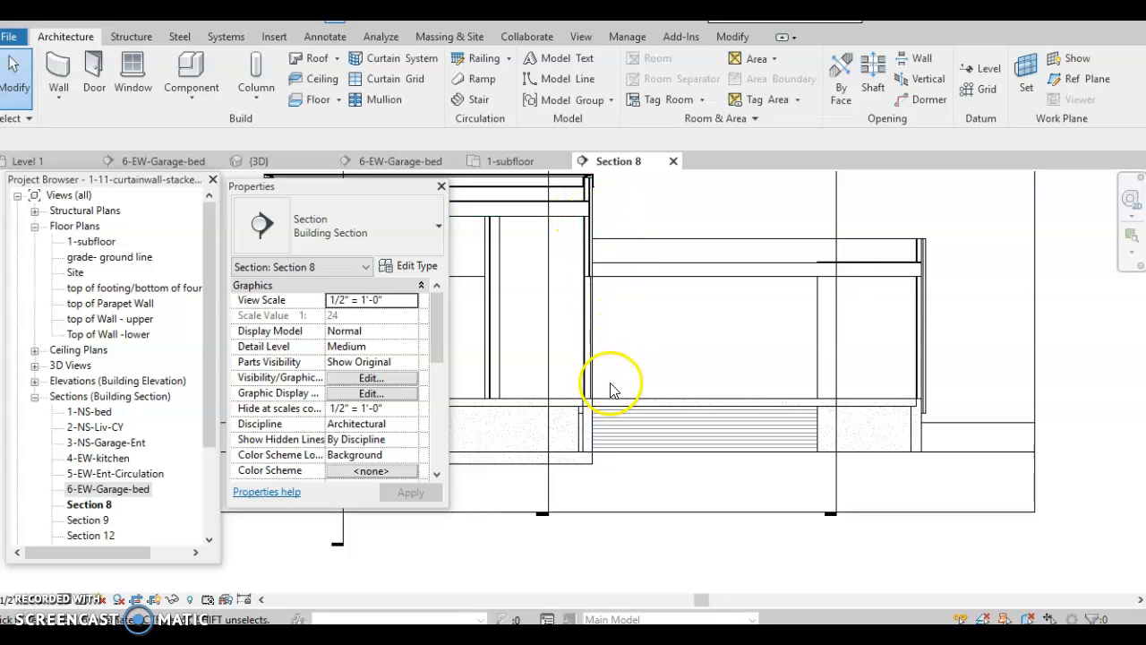
Step: Set the 1-8"Concrete foundation wall height to 3' 0" in the structure of stacked wall type 4-Stacked-exterior-upper 2-mid
click(593, 412)
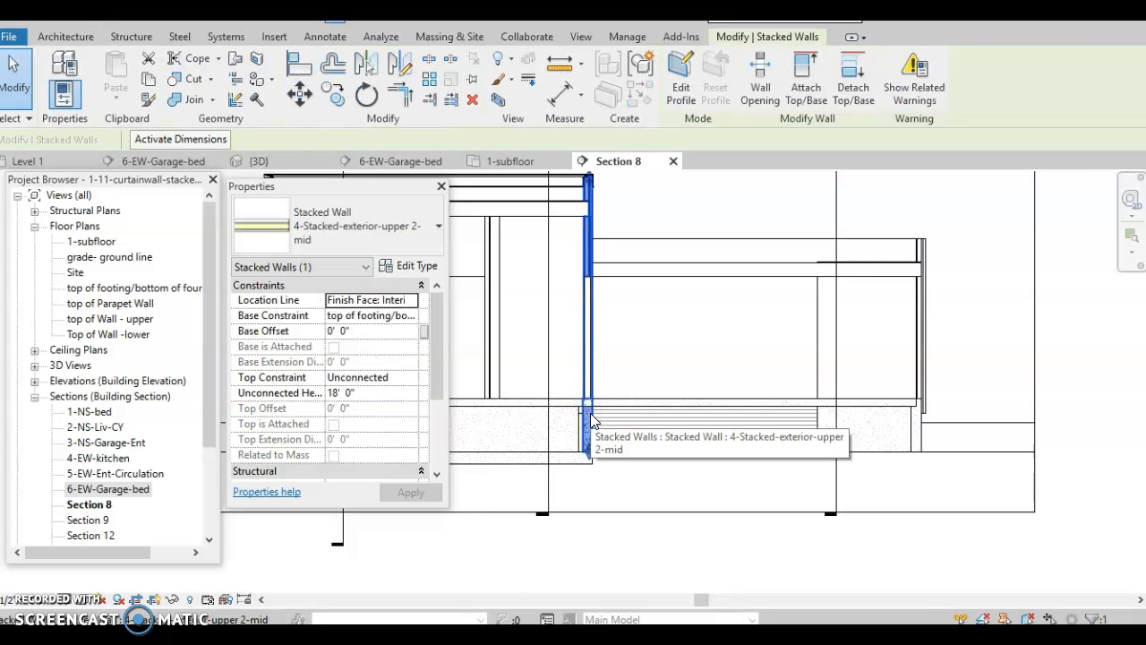
scroll(588, 407, up, 3)
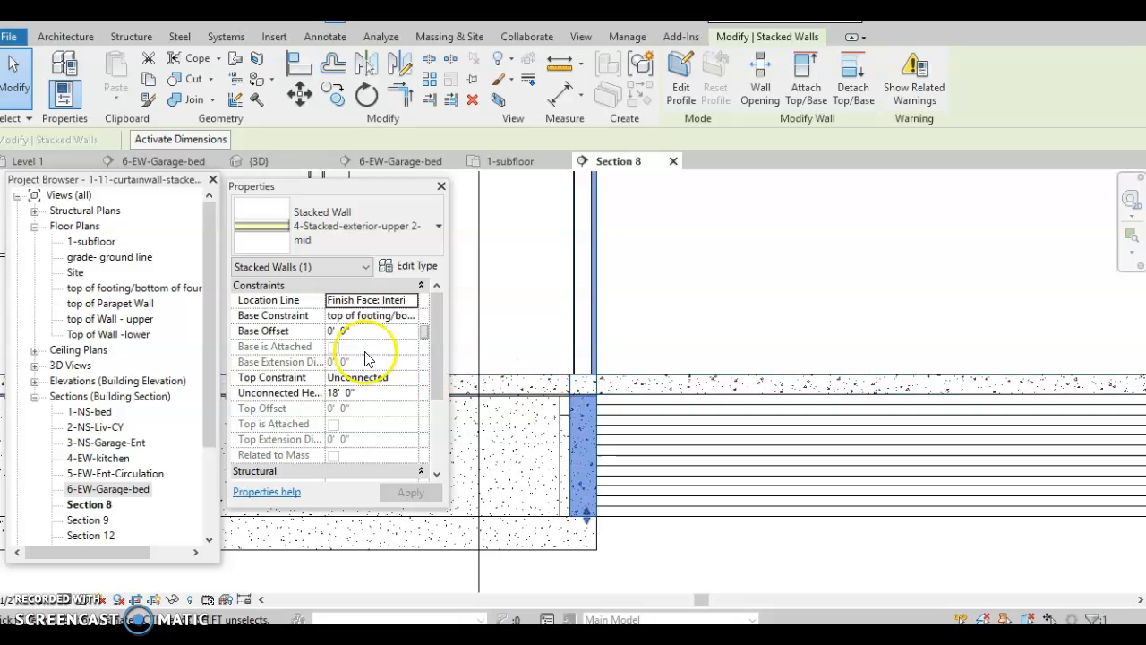
click(435, 273)
click(734, 238)
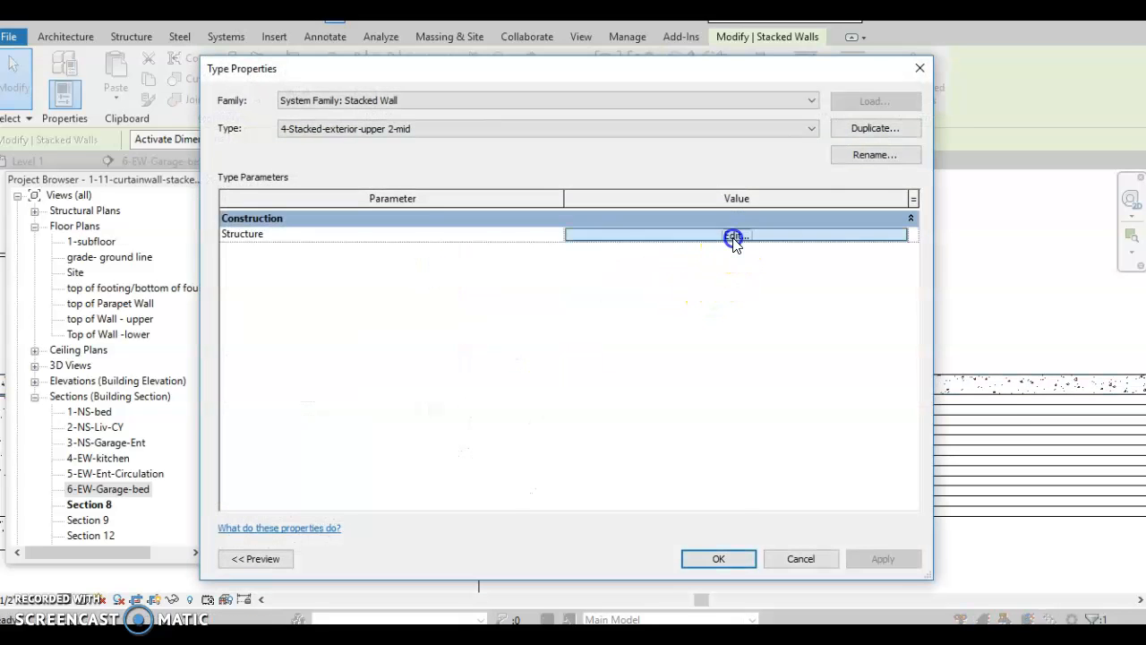
click(434, 266)
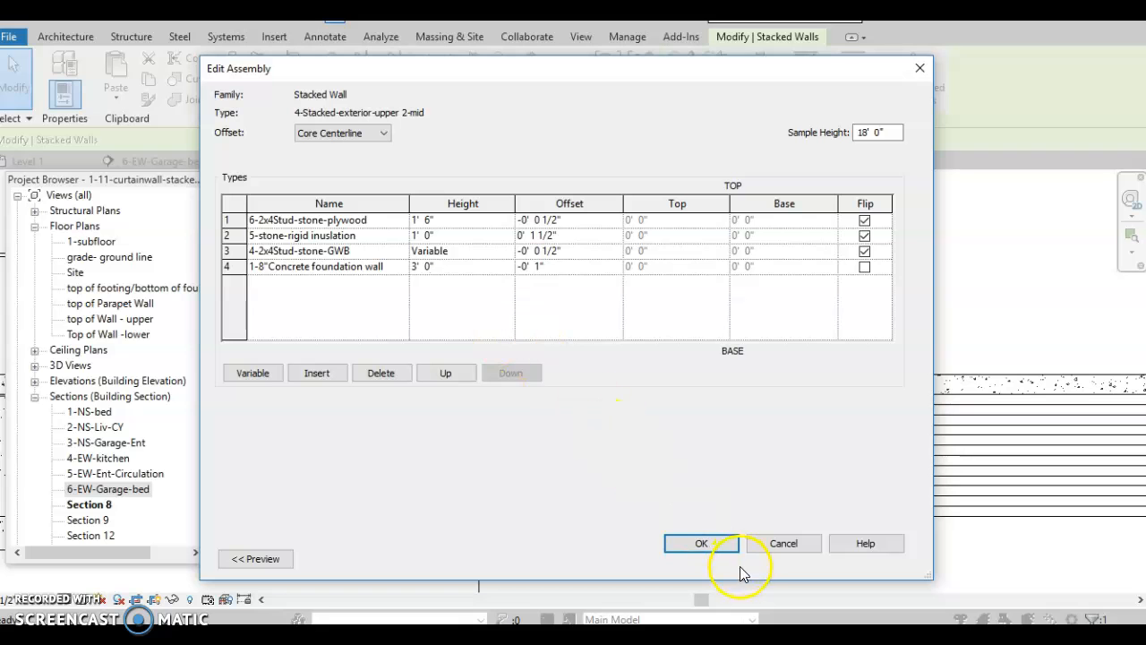
click(706, 545)
click(710, 554)
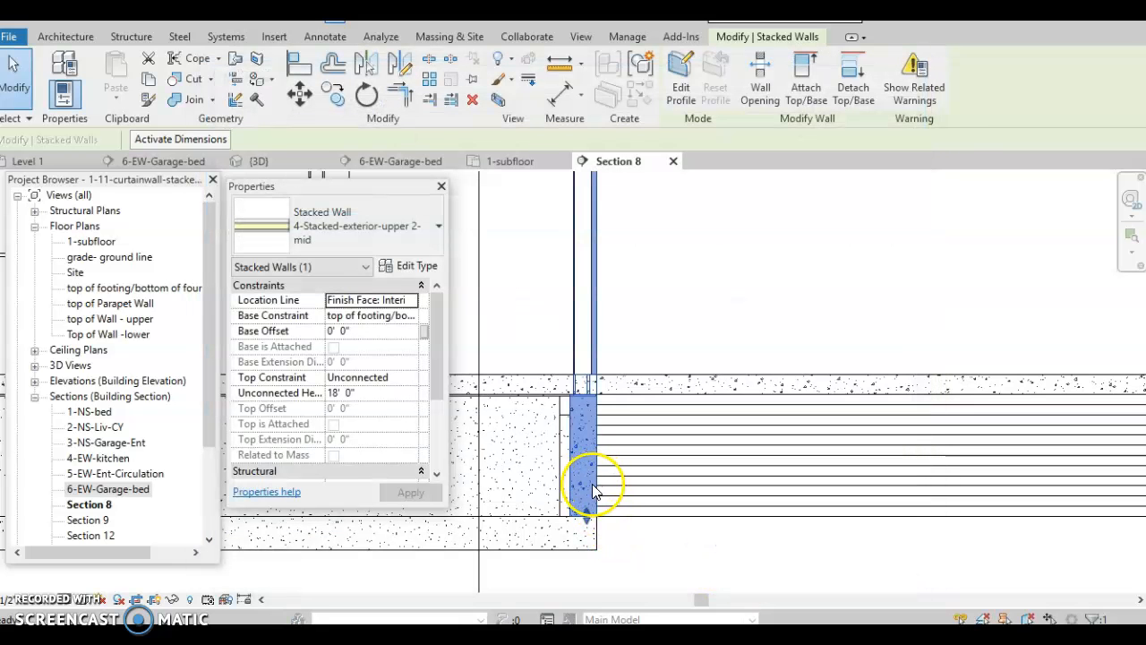
Step: Set the stacked wall type's 1-8"Concrete foundation wall height to 2' 11 1/2" and apply the type change
click(416, 266)
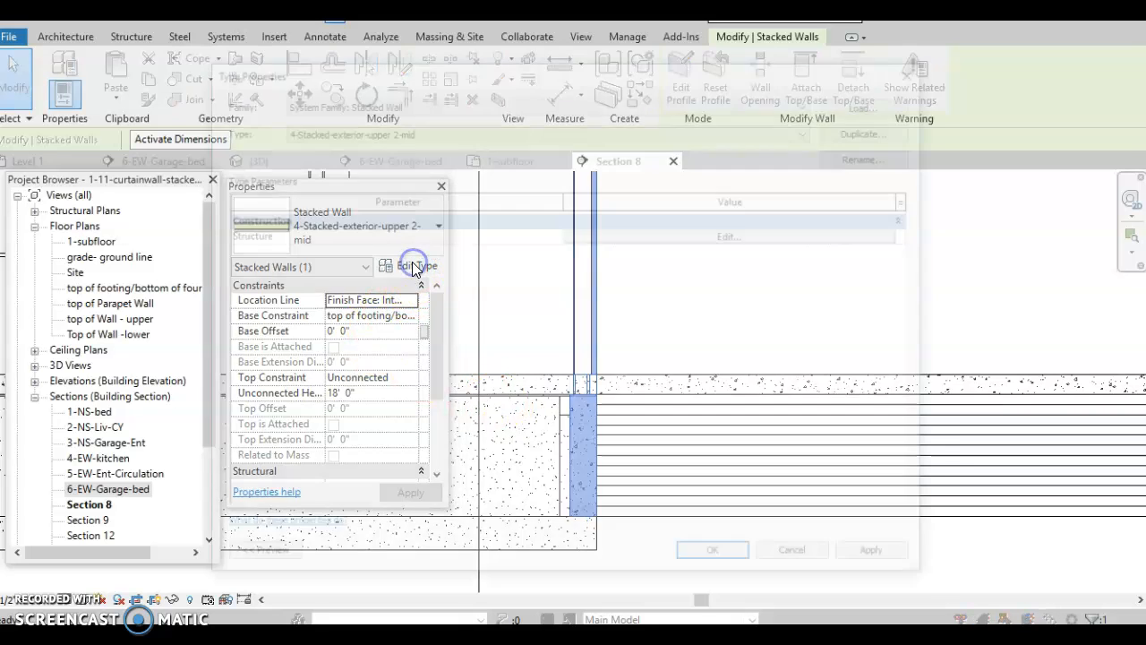
click(637, 235)
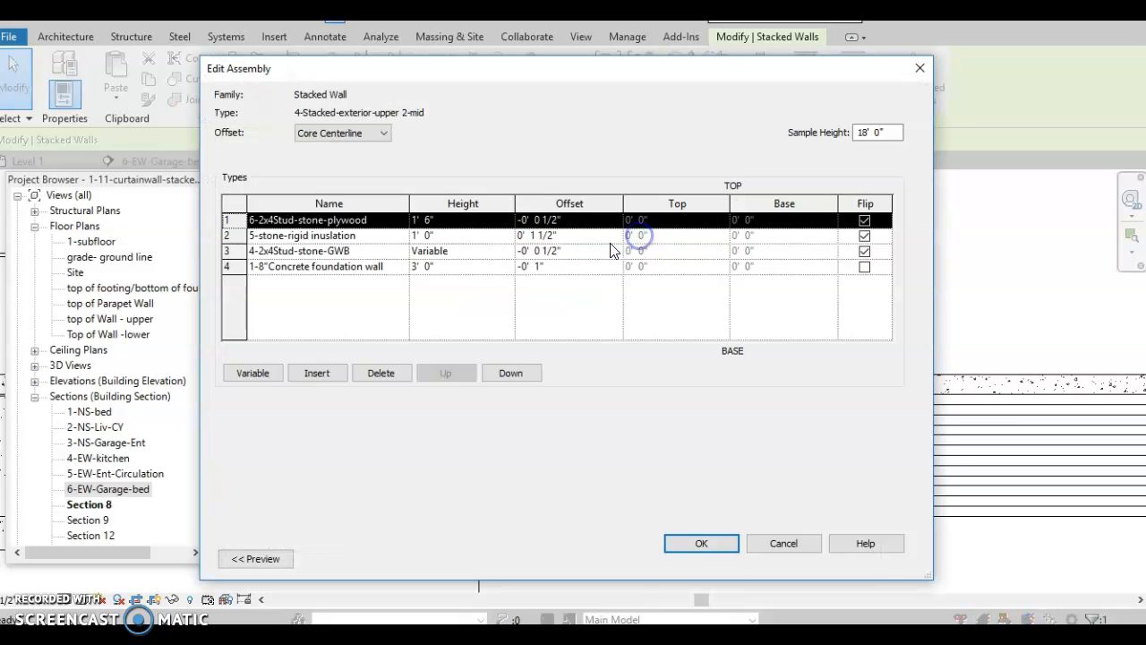
click(497, 266)
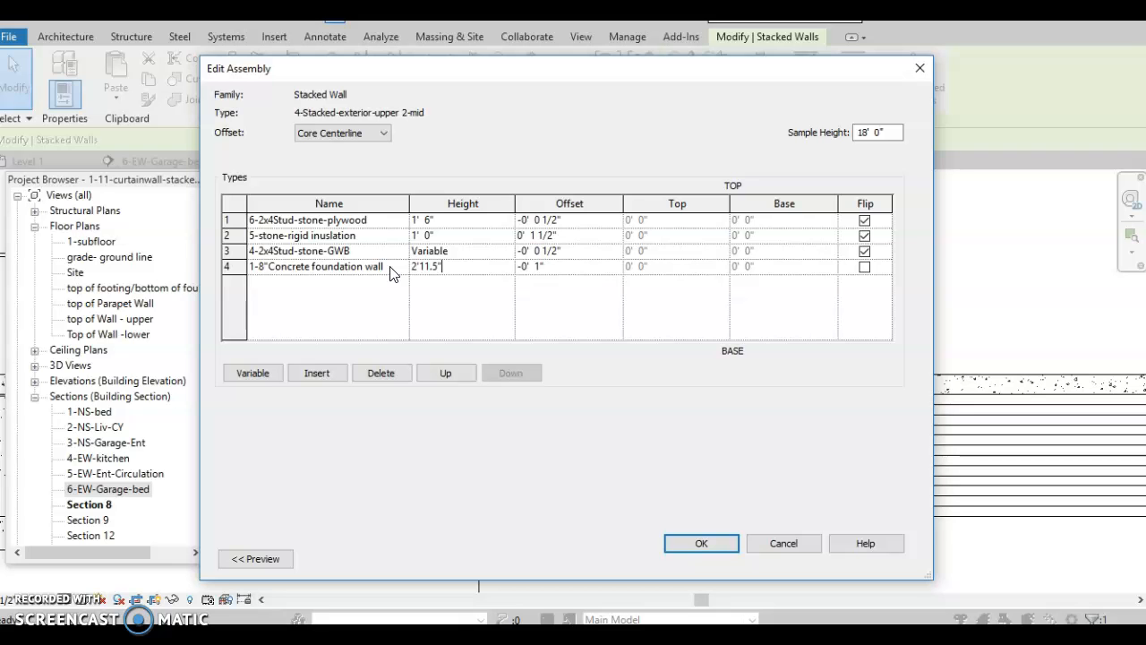
click(694, 546)
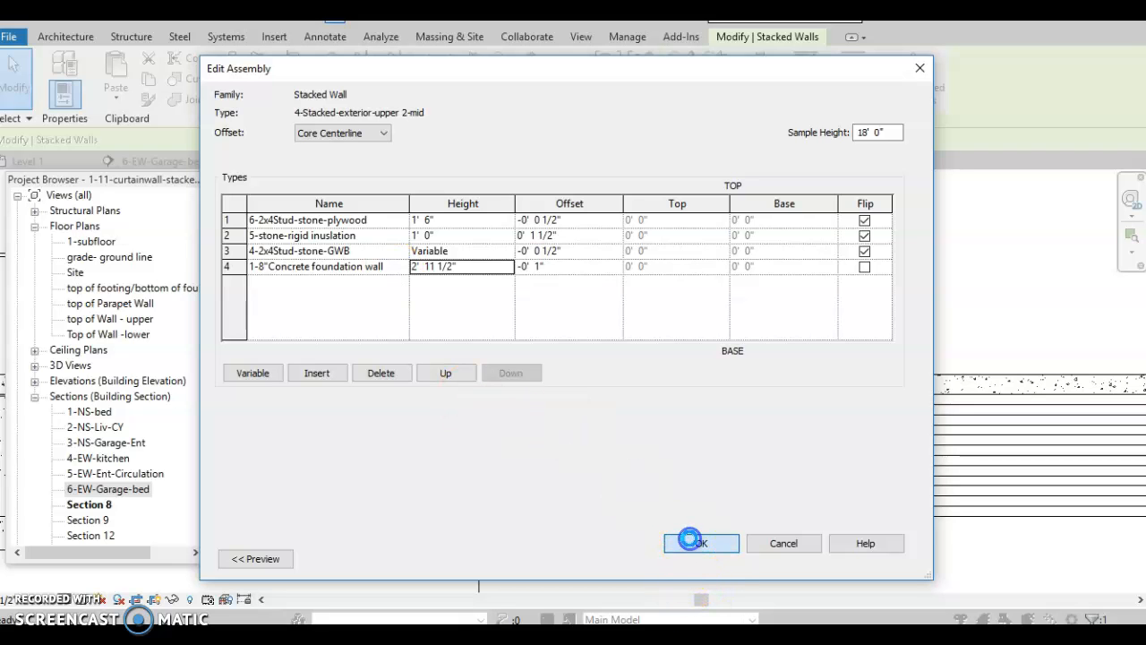
click(699, 558)
click(685, 328)
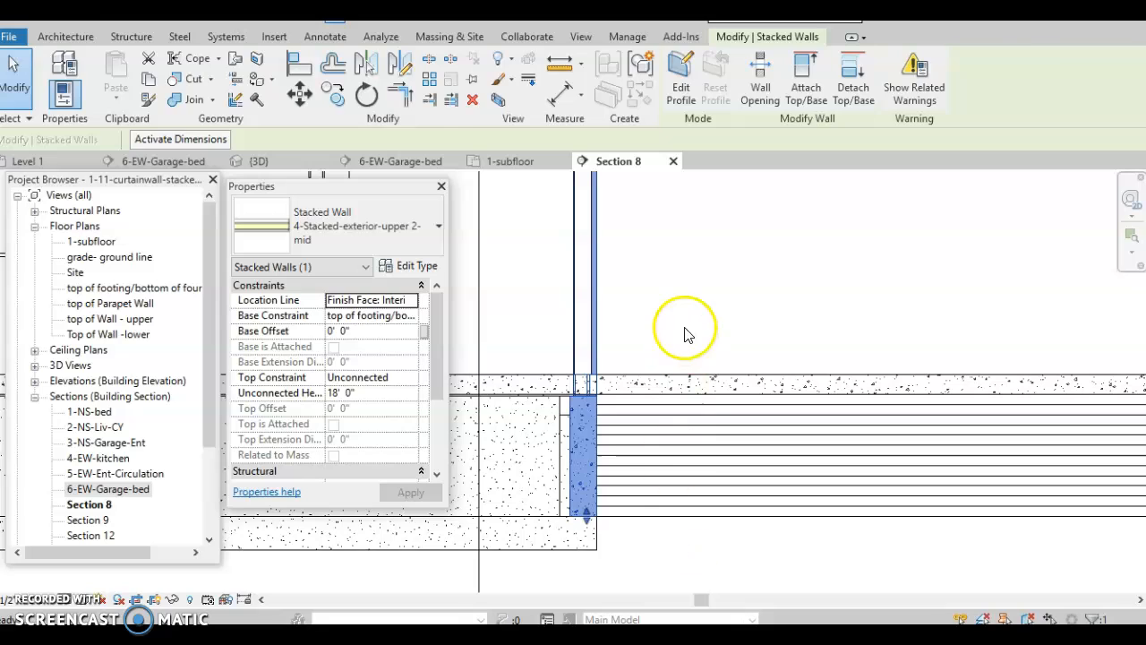
Step: Examine the floor slab's junction with the stacked wall in Section 8 and at the courtyard glazing corner in the 3D view
click(670, 374)
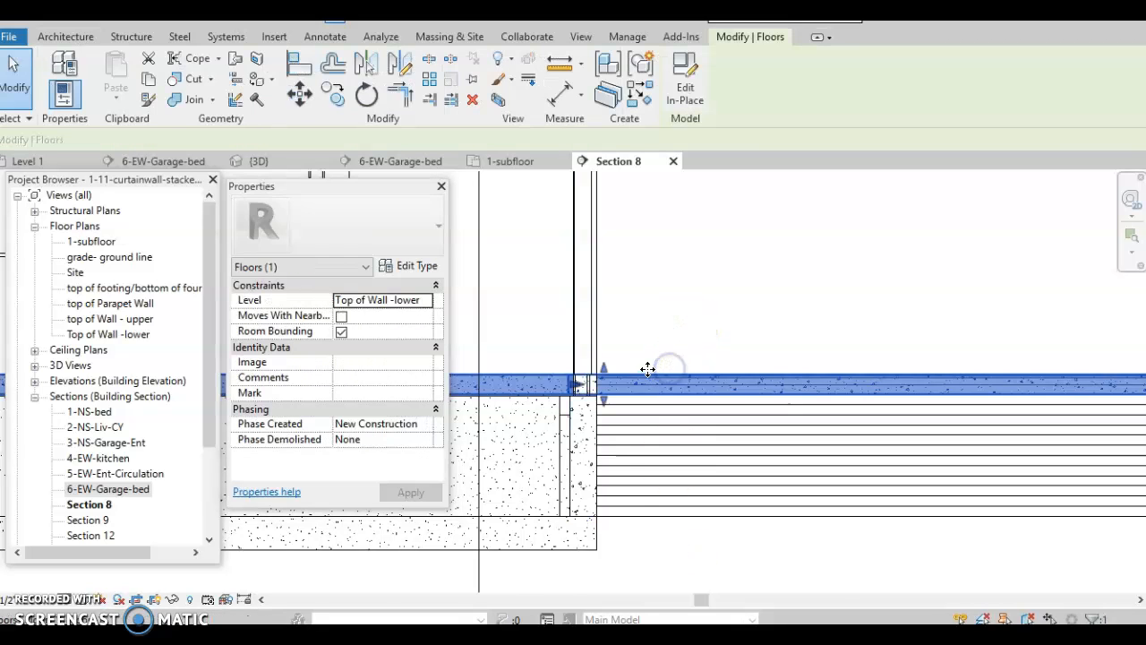
scroll(652, 367, up, 3)
click(528, 412)
drag(498, 402, 547, 401)
click(681, 289)
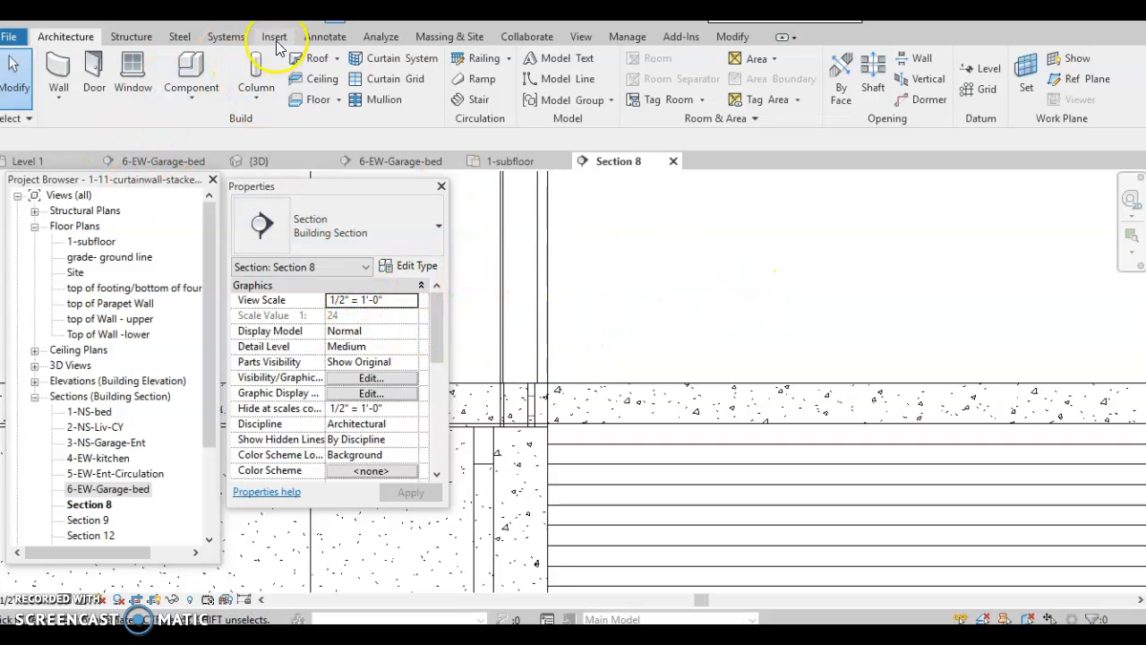
click(259, 160)
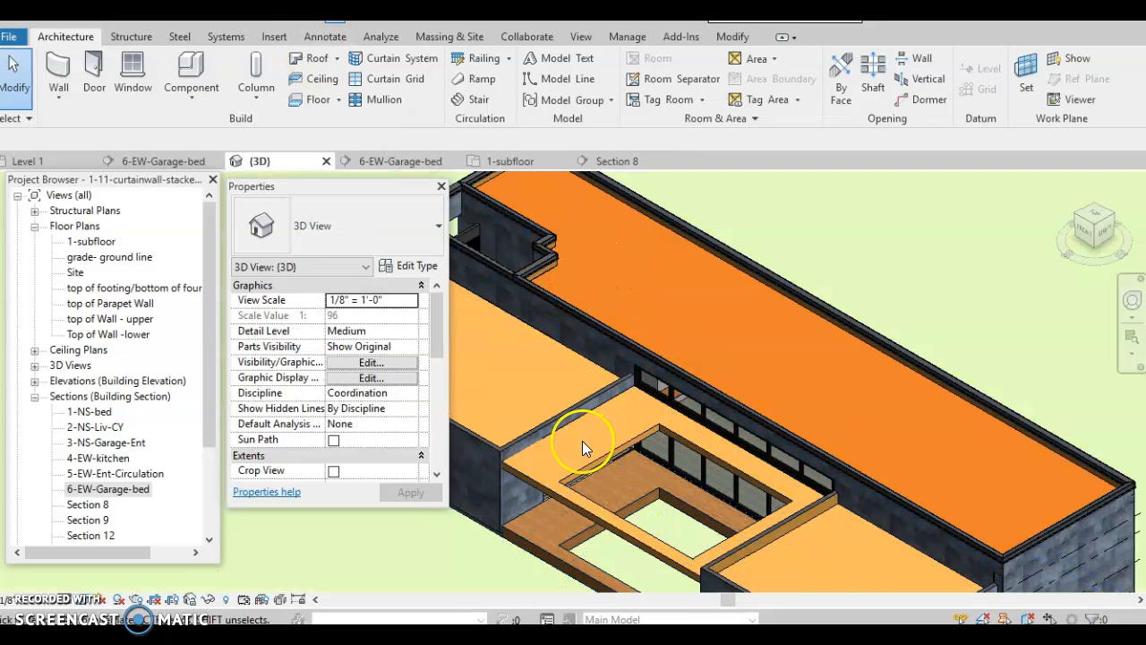
shift+middle_drag(594, 442, 592, 509)
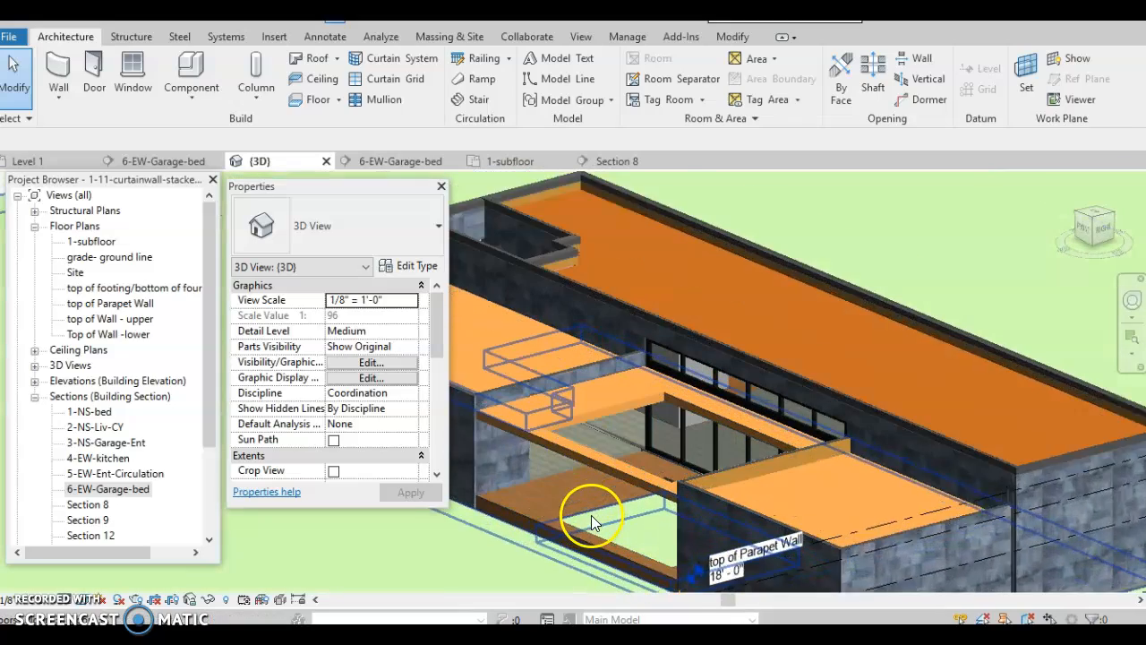
scroll(591, 515, up, 5)
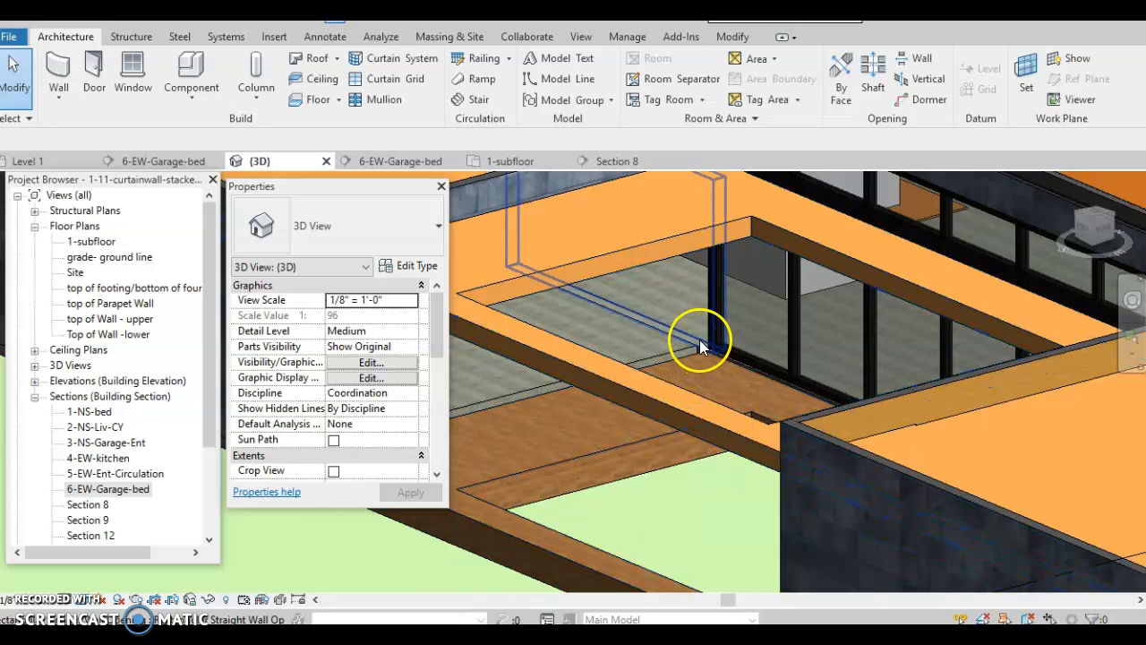
scroll(699, 358, up, 1)
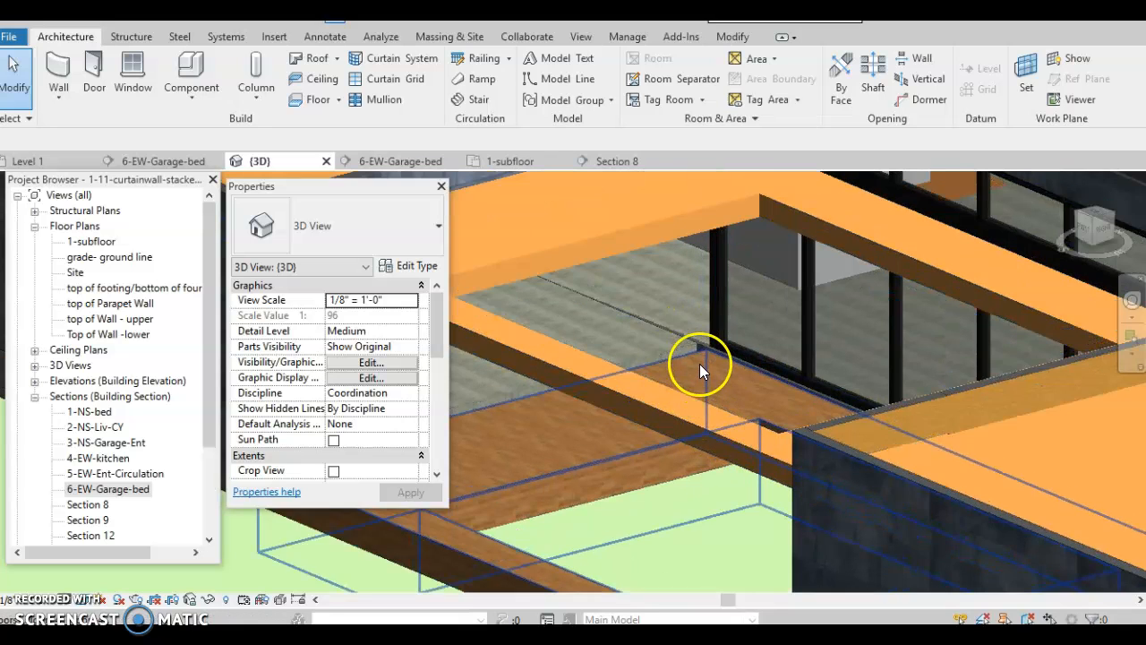
scroll(700, 364, up, 2)
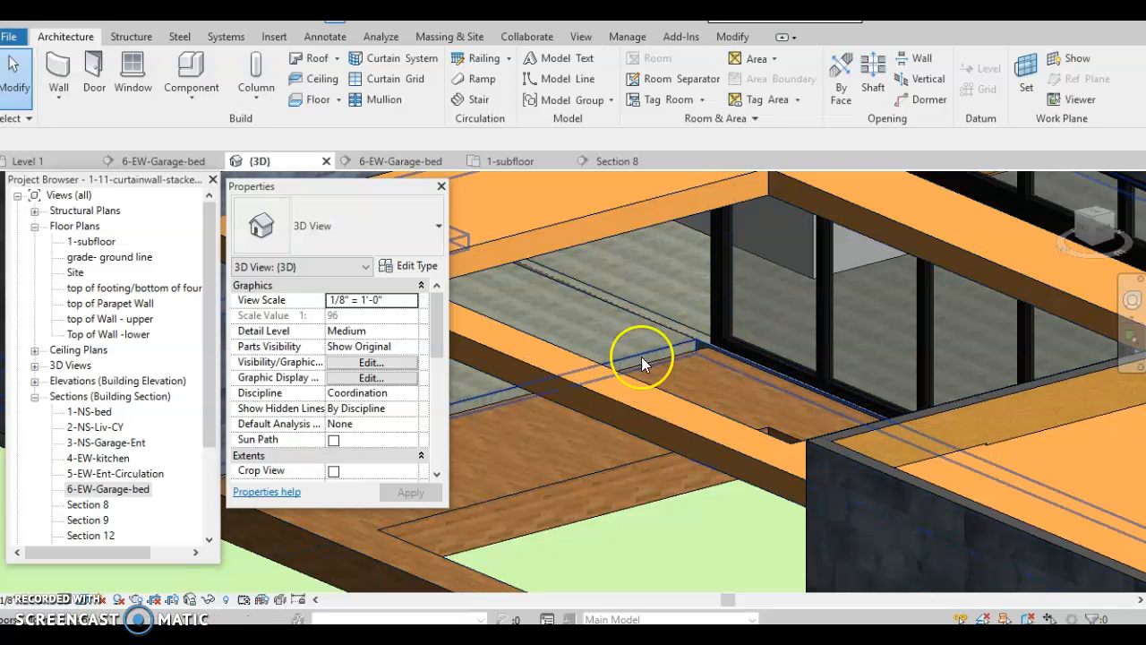
scroll(710, 329, up, 3)
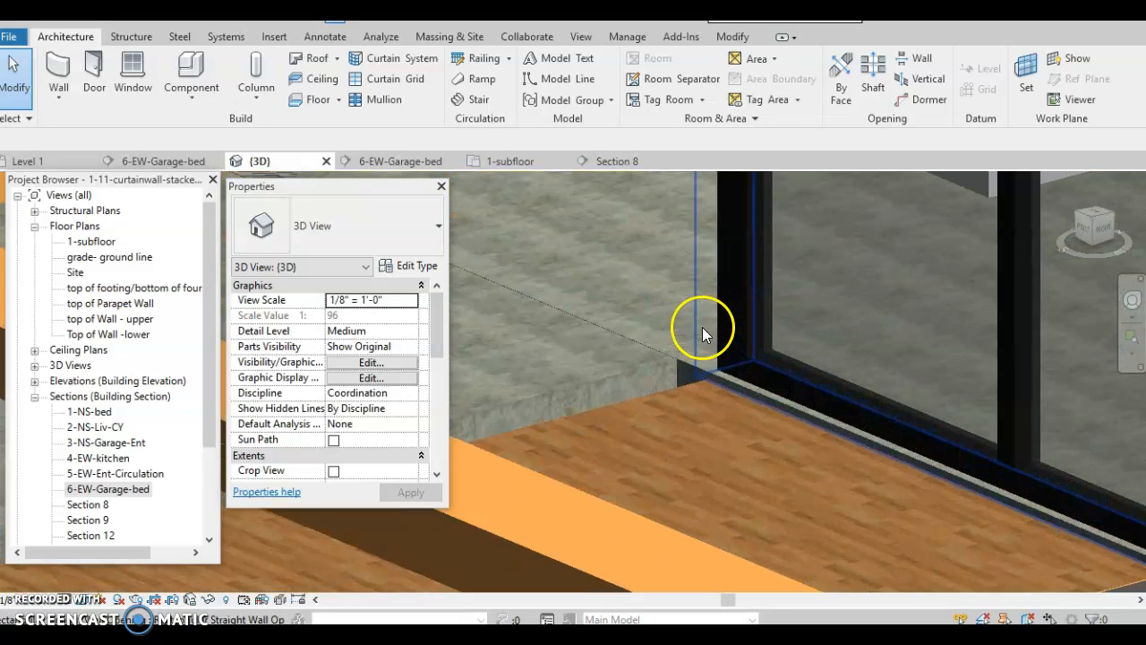
scroll(702, 327, up, 2)
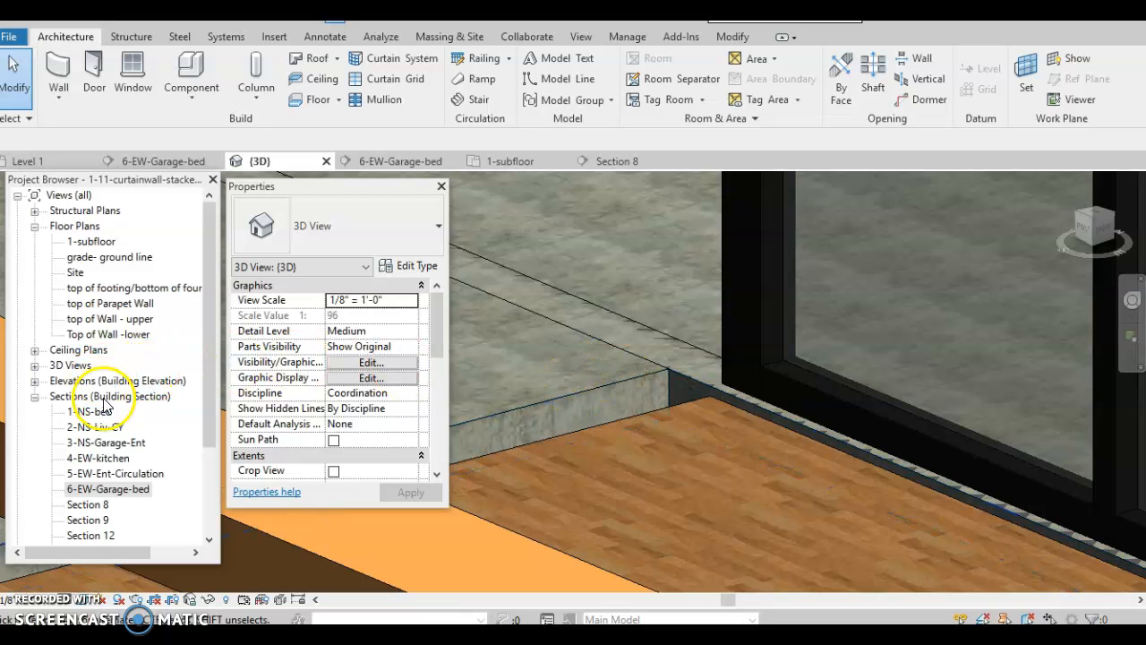
Step: Open section 2-NS-Liv-CY from its section marker through Living 1 in the 1-subfloor plan
double_click(89, 242)
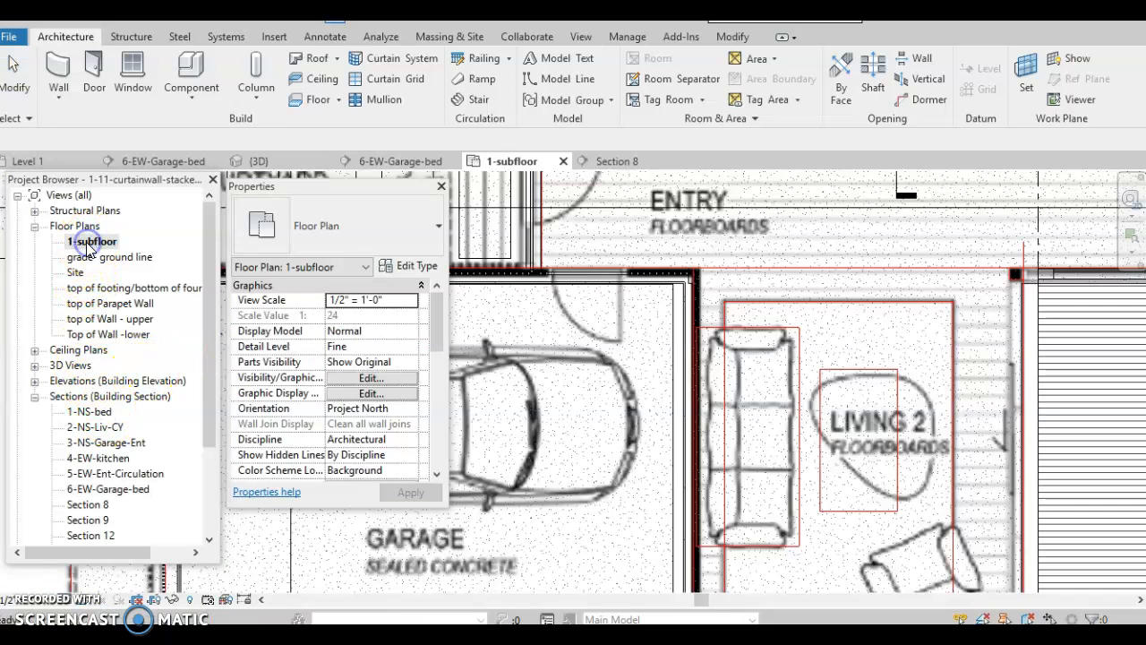
scroll(615, 297, down, 4)
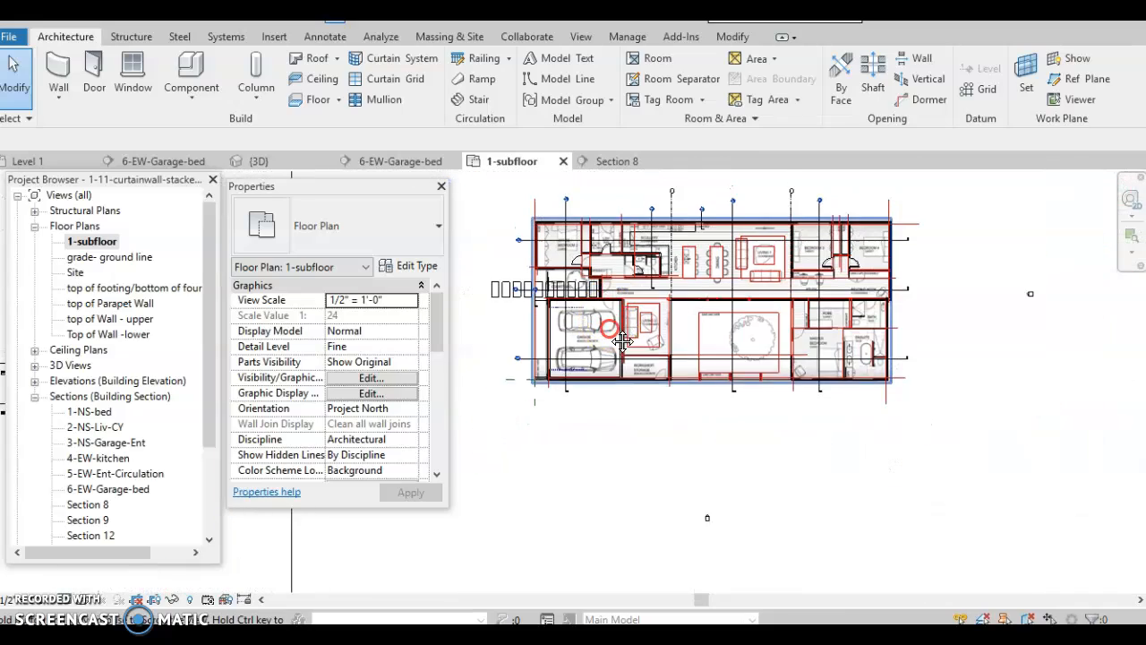
scroll(615, 345, up, 1)
scroll(619, 359, down, 1)
middle_drag(619, 358, 627, 439)
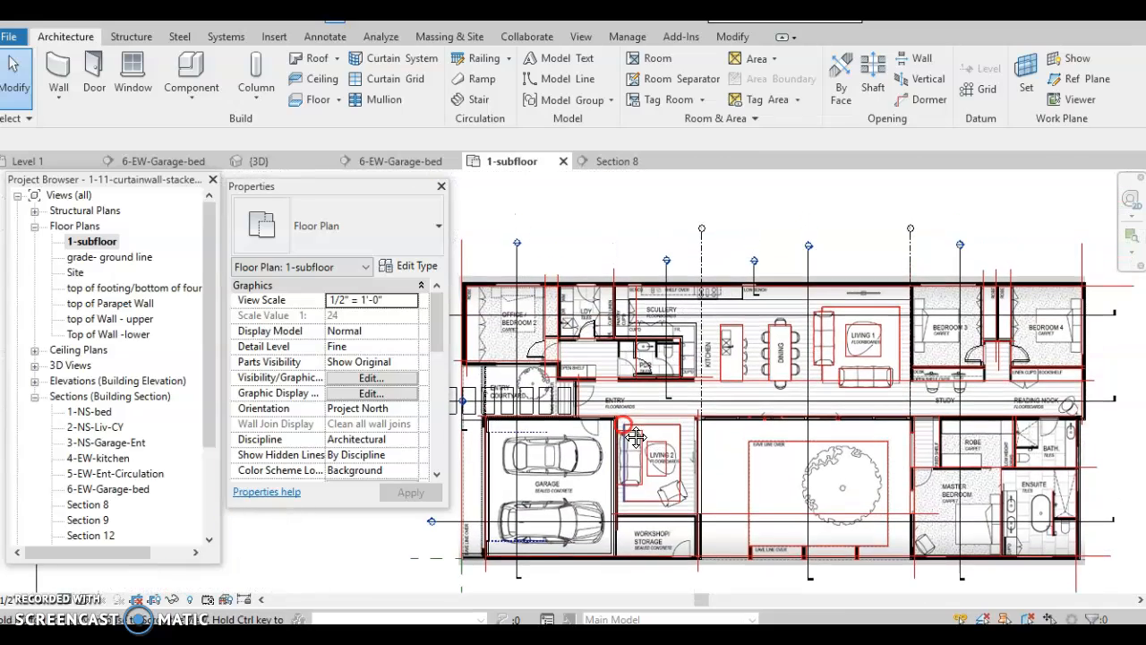
click(800, 259)
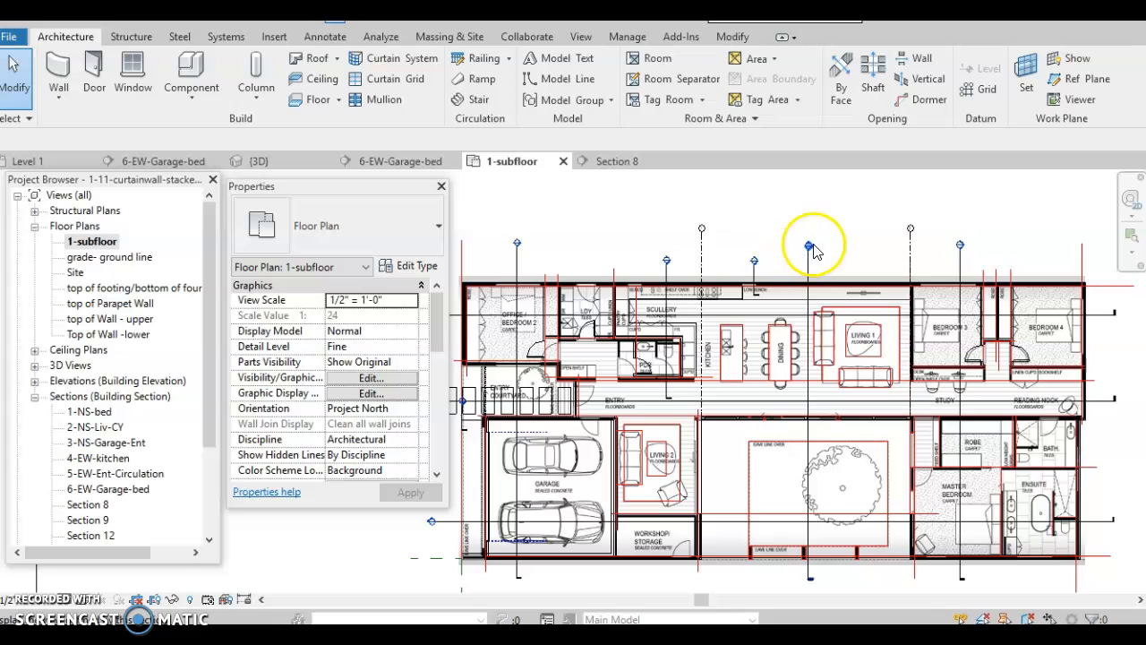
double_click(811, 244)
scroll(531, 473, up, 4)
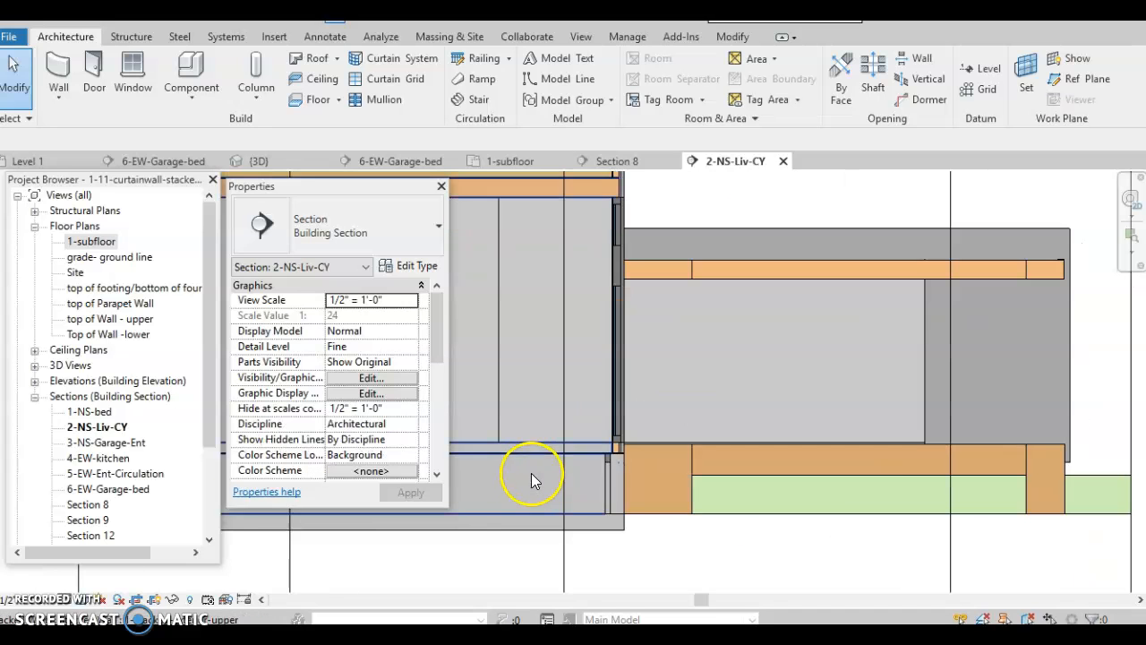
Step: Open the concrete floor slab for in-place editing and select its extrusion in the 1-subfloor plan
click(528, 454)
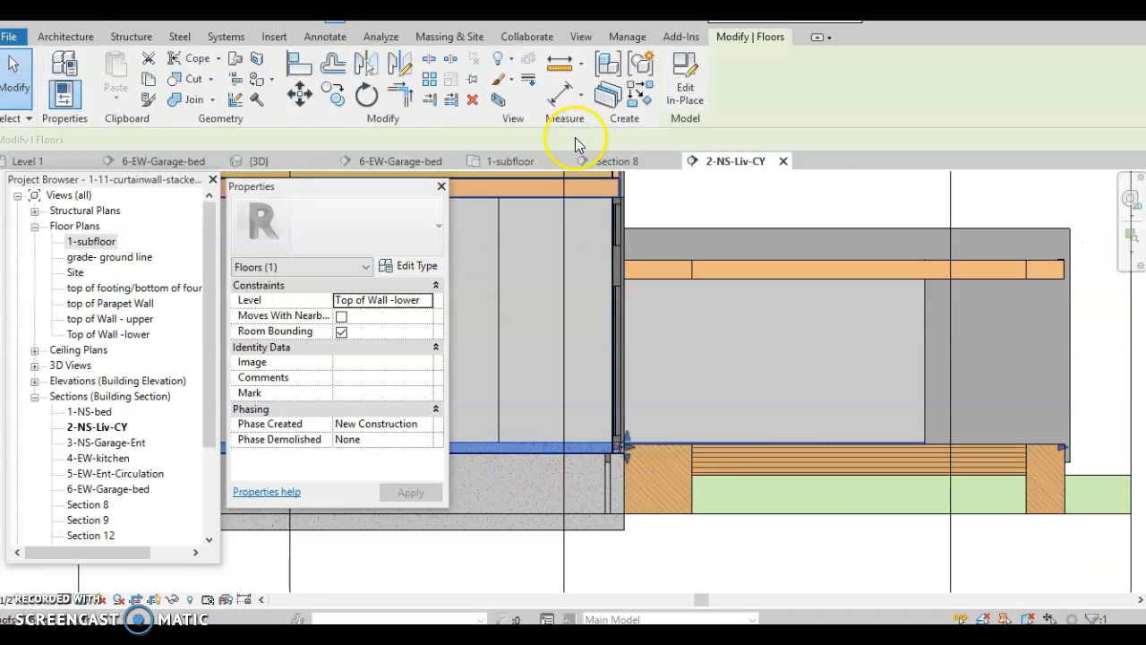
click(661, 100)
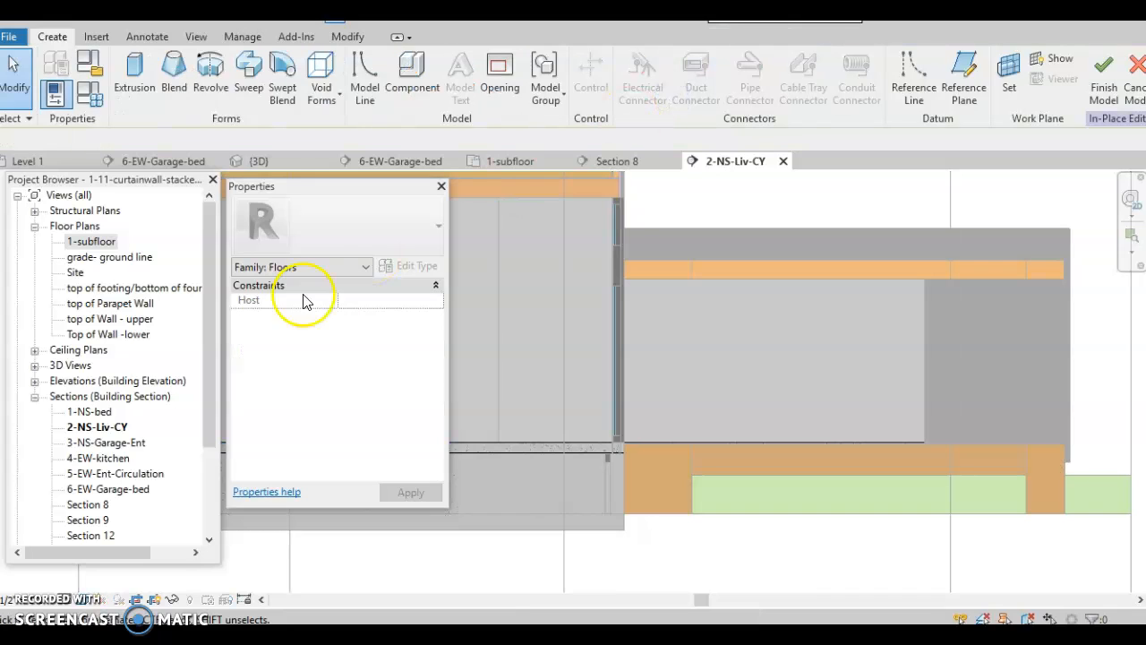
double_click(92, 241)
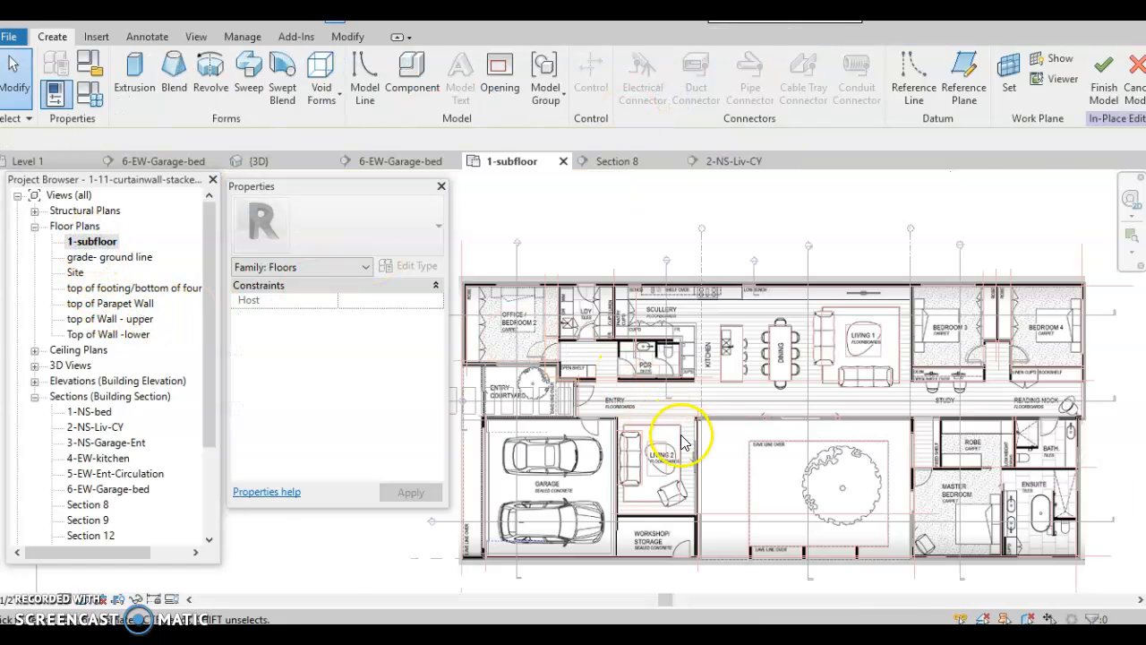
scroll(681, 437, up, 3)
scroll(683, 439, down, 1)
middle_drag(683, 440, 763, 410)
scroll(763, 409, down, 1)
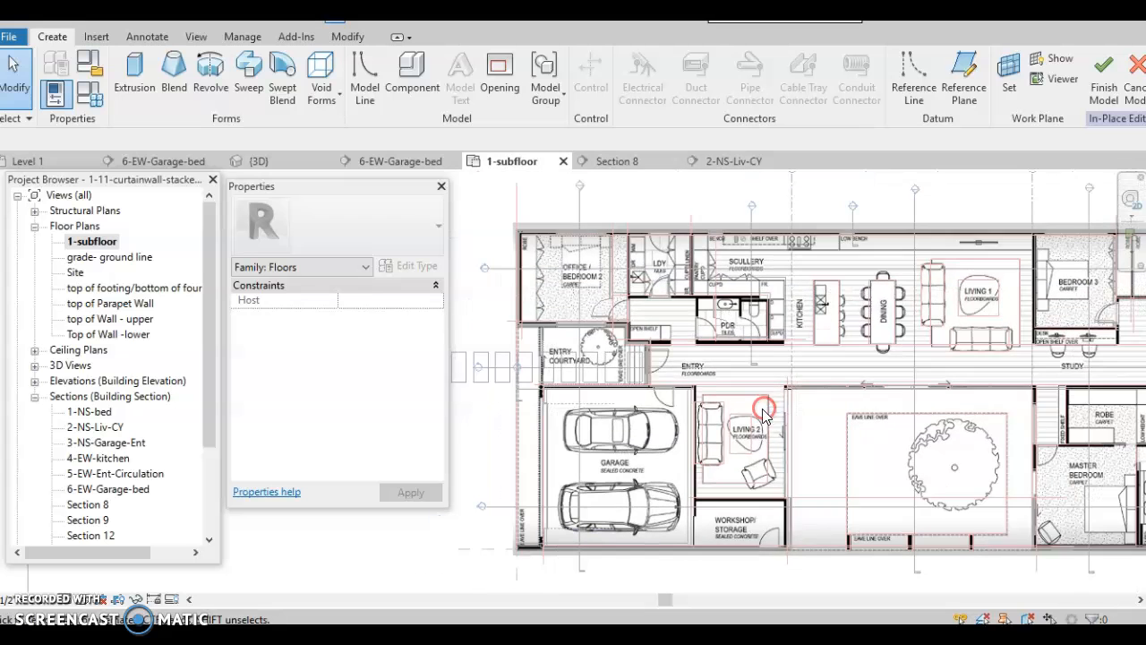
click(678, 240)
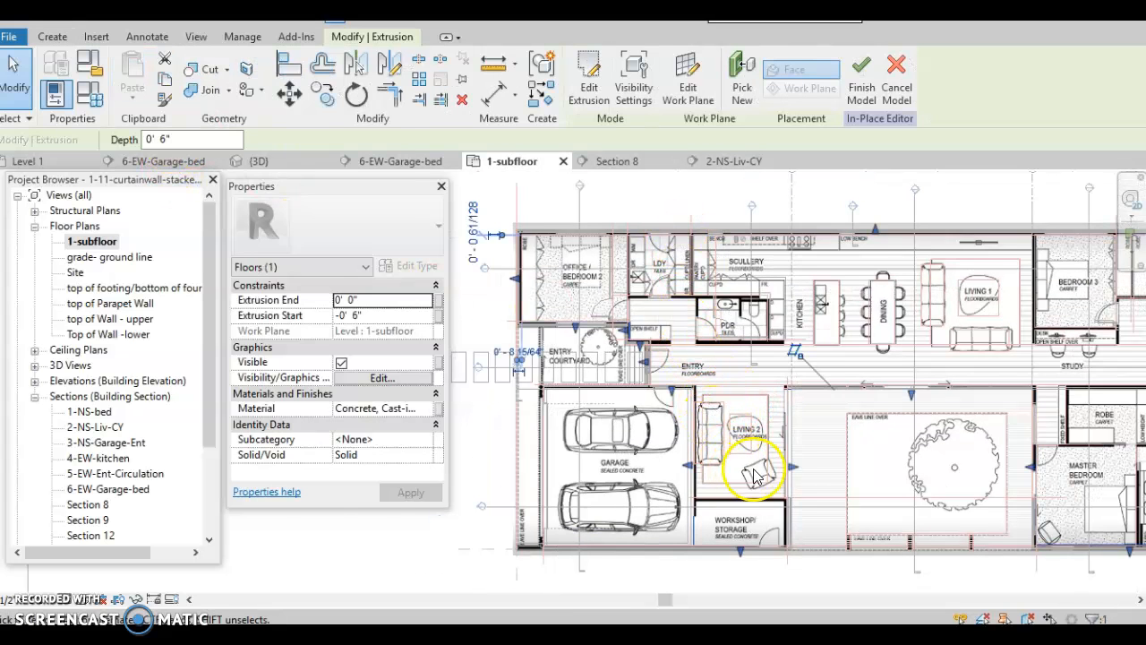
Step: Examine the slab extrusion's edges around Living 2 and finish the in-place model
scroll(755, 475, up, 2)
middle_drag(755, 474, 707, 458)
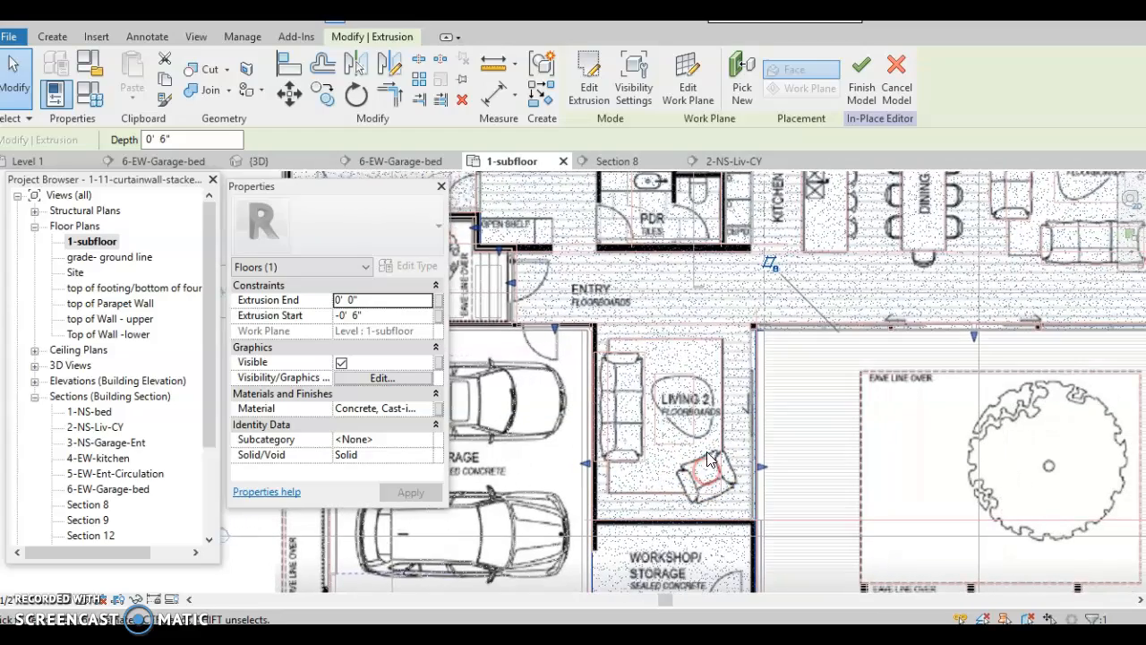
scroll(680, 336, up, 2)
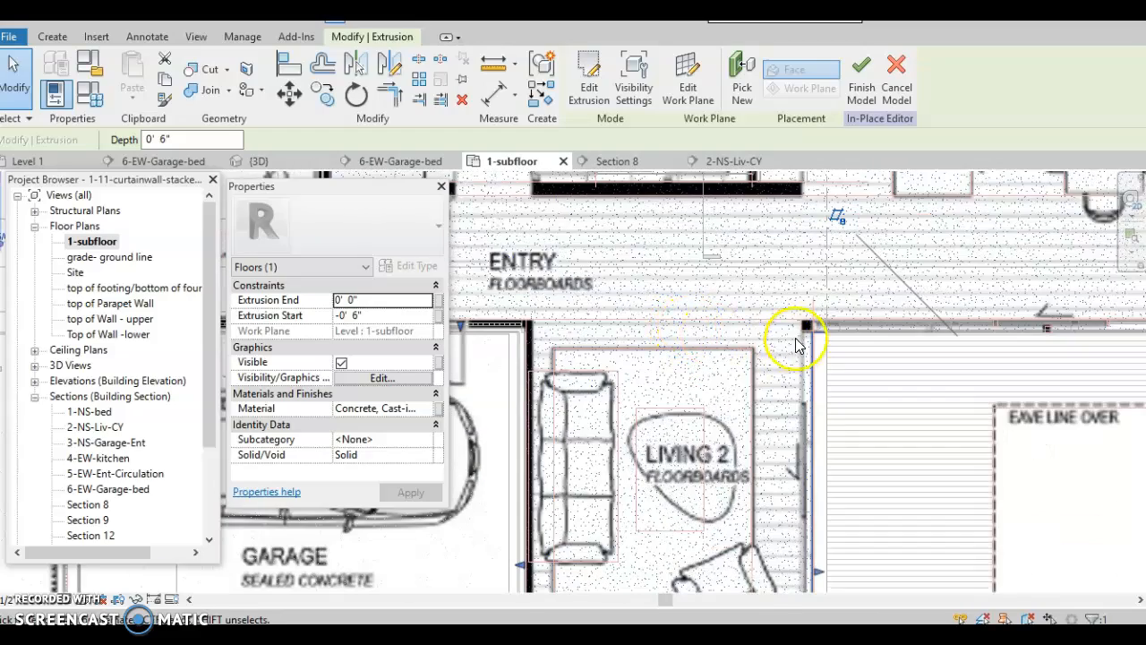
scroll(755, 352, down, 2)
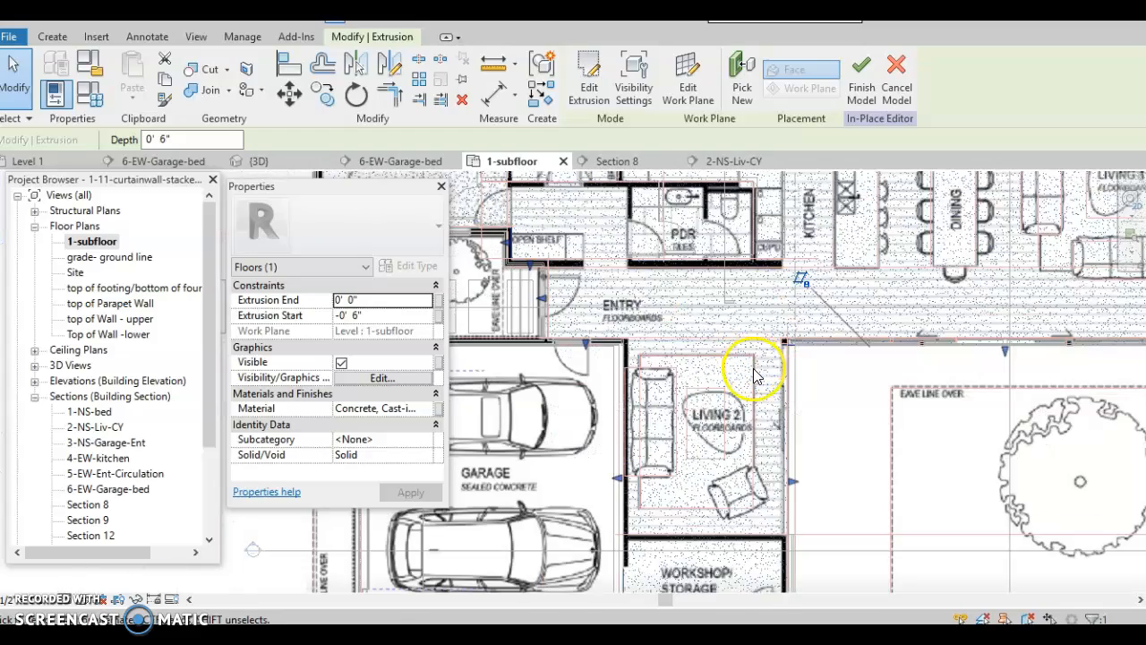
click(862, 73)
Step: Open Section 8 from its section marker in the 1-subfloor plan and find the floor slab's junction with the stacked wall
scroll(850, 394, down, 2)
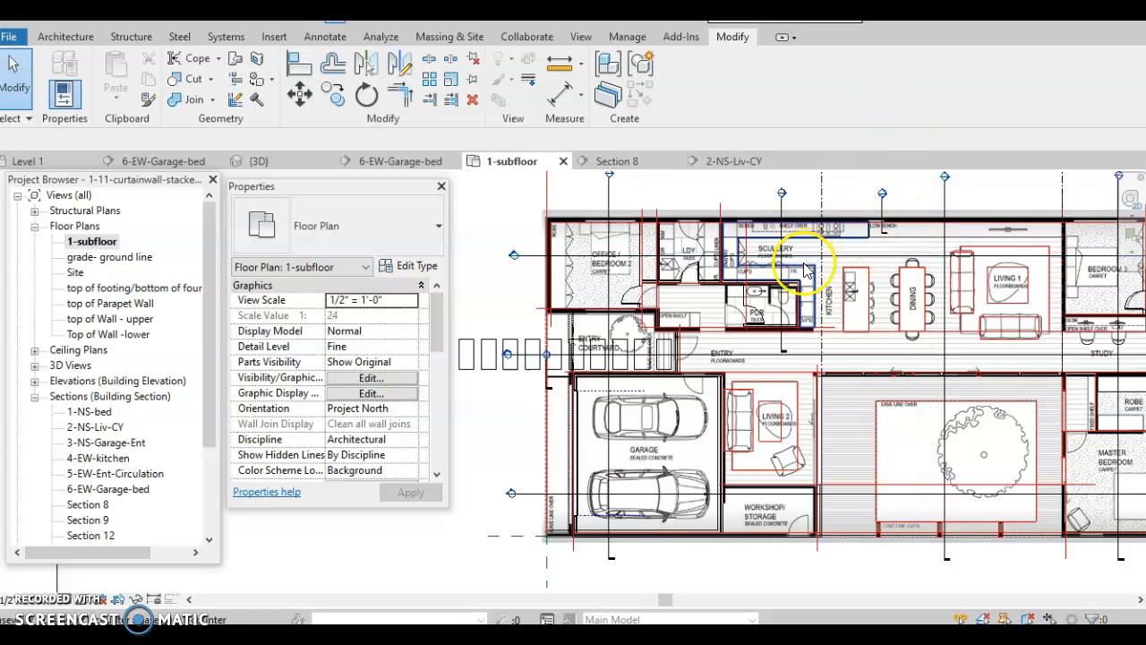
scroll(788, 233, up, 1)
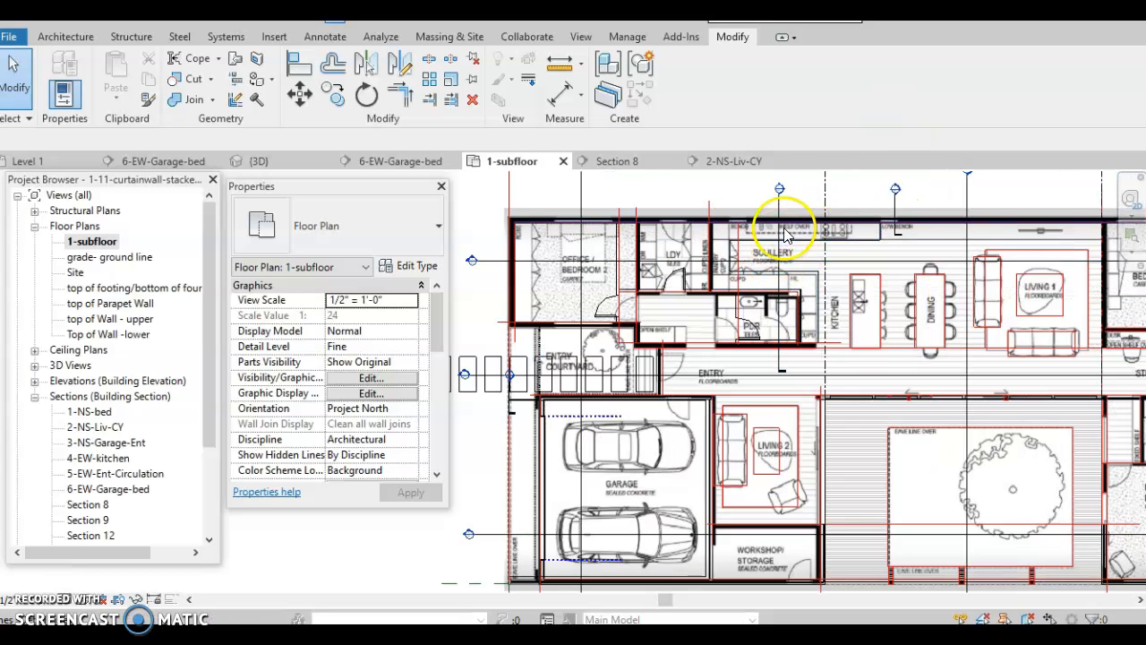
scroll(784, 226, up, 1)
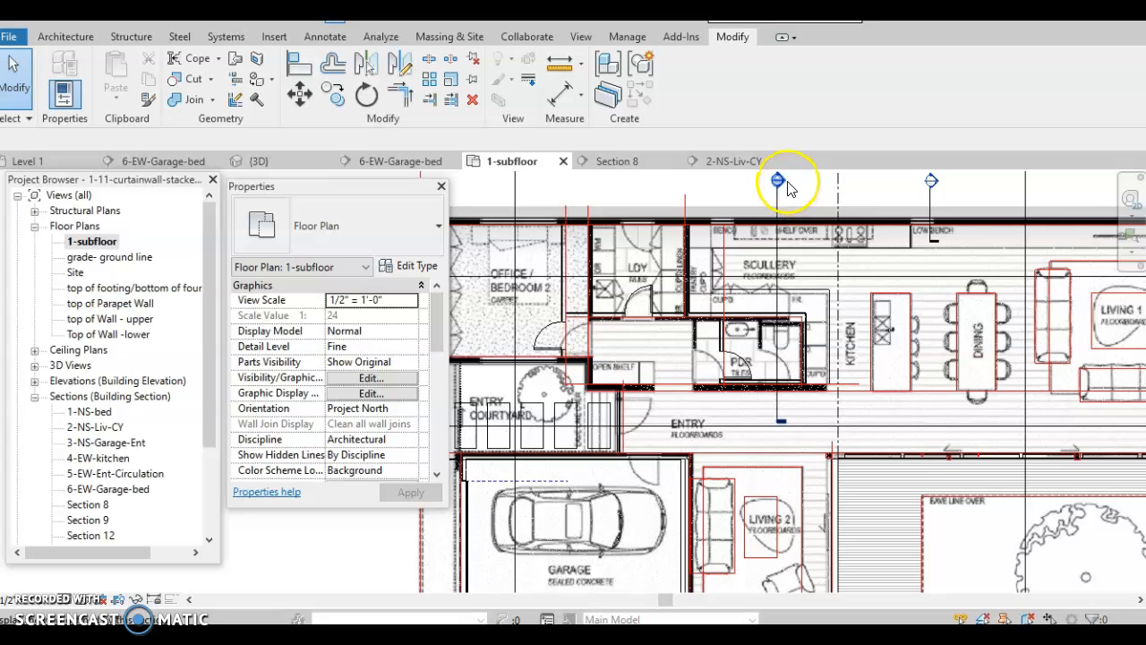
double_click(779, 181)
mouse_move(774, 294)
middle_down()
mouse_move(785, 303)
mouse_move(736, 396)
middle_up()
scroll(736, 396, down, 1)
scroll(761, 411, up, 3)
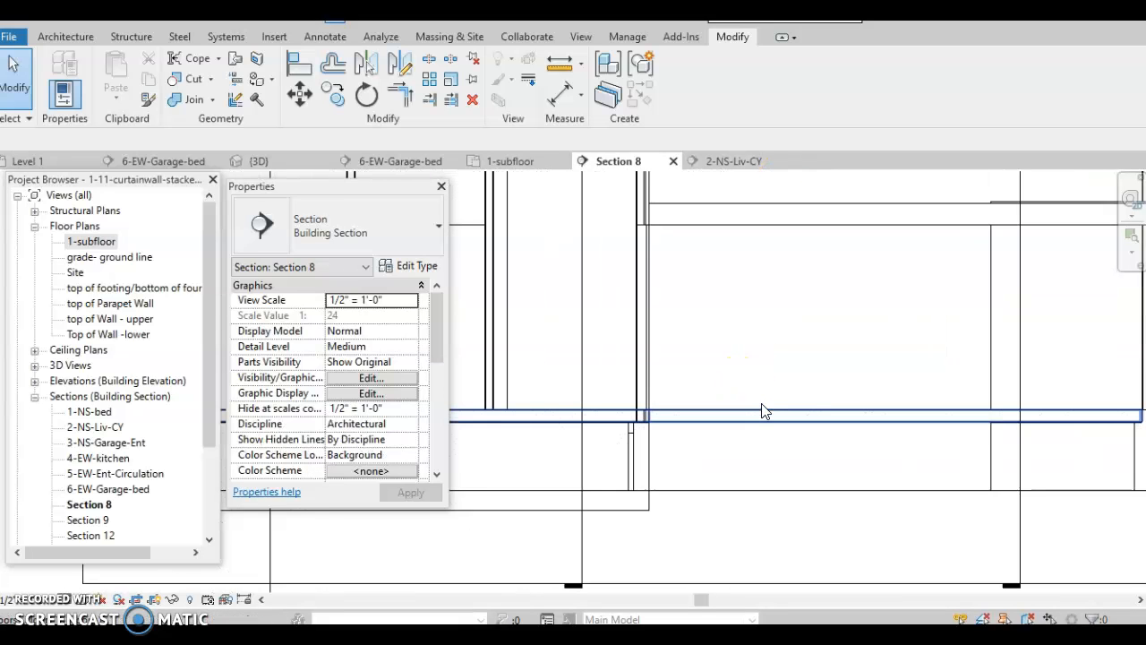
Step: Stretch the concrete floor slab's edge in Section 8 to the outer face of the stacked wall
click(742, 413)
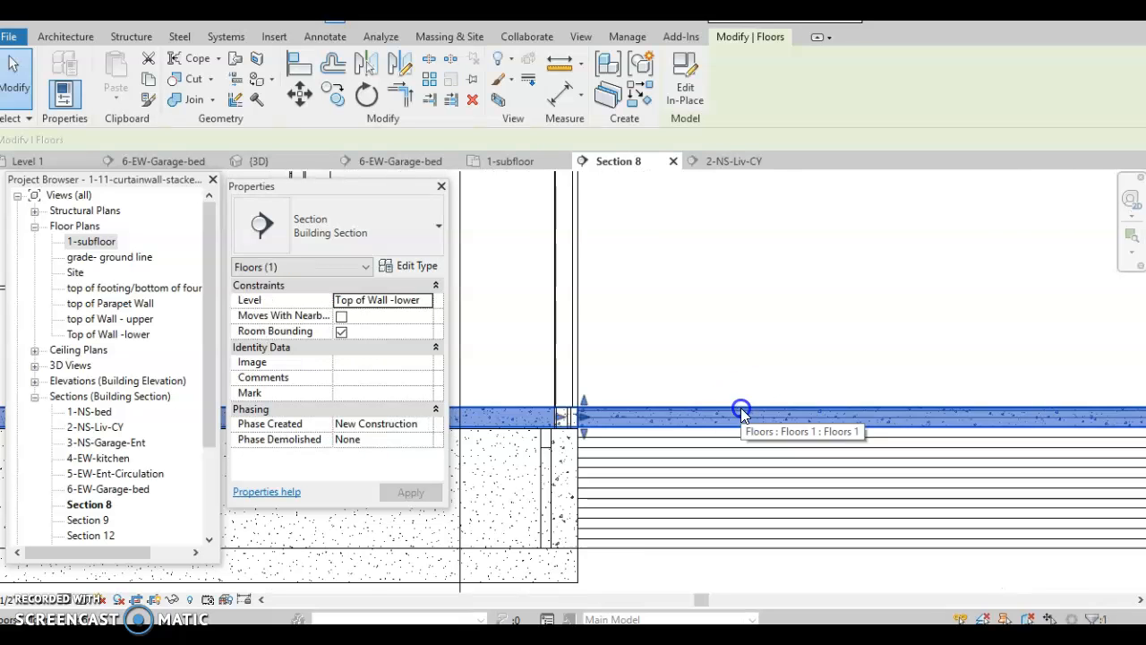
scroll(618, 408, up, 2)
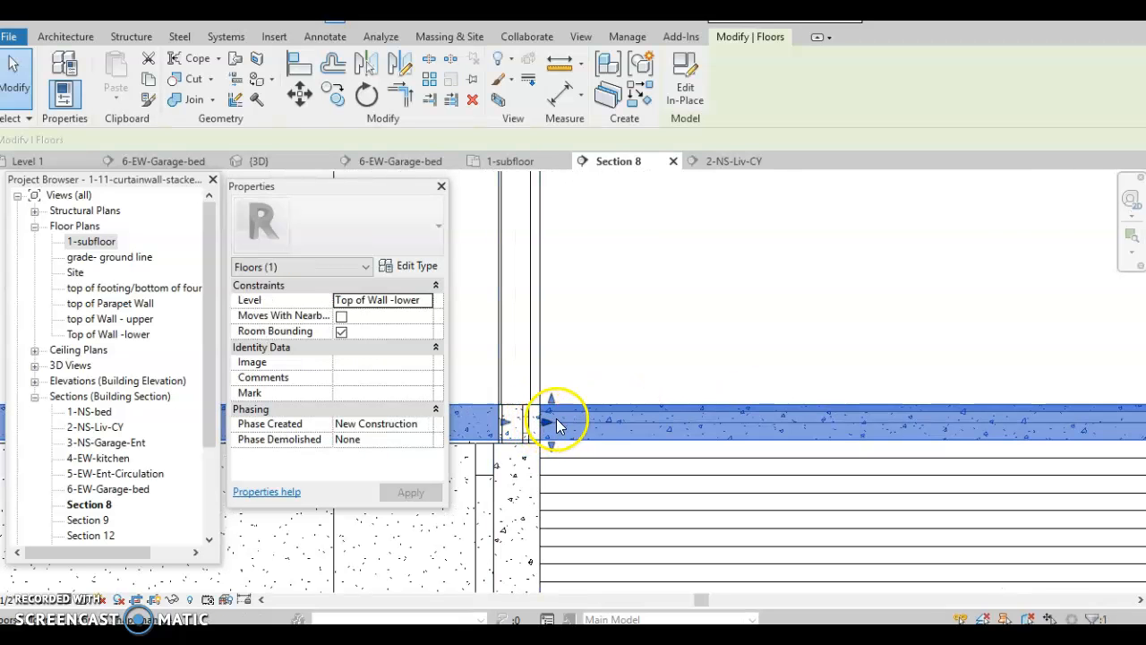
scroll(577, 403, up, 1)
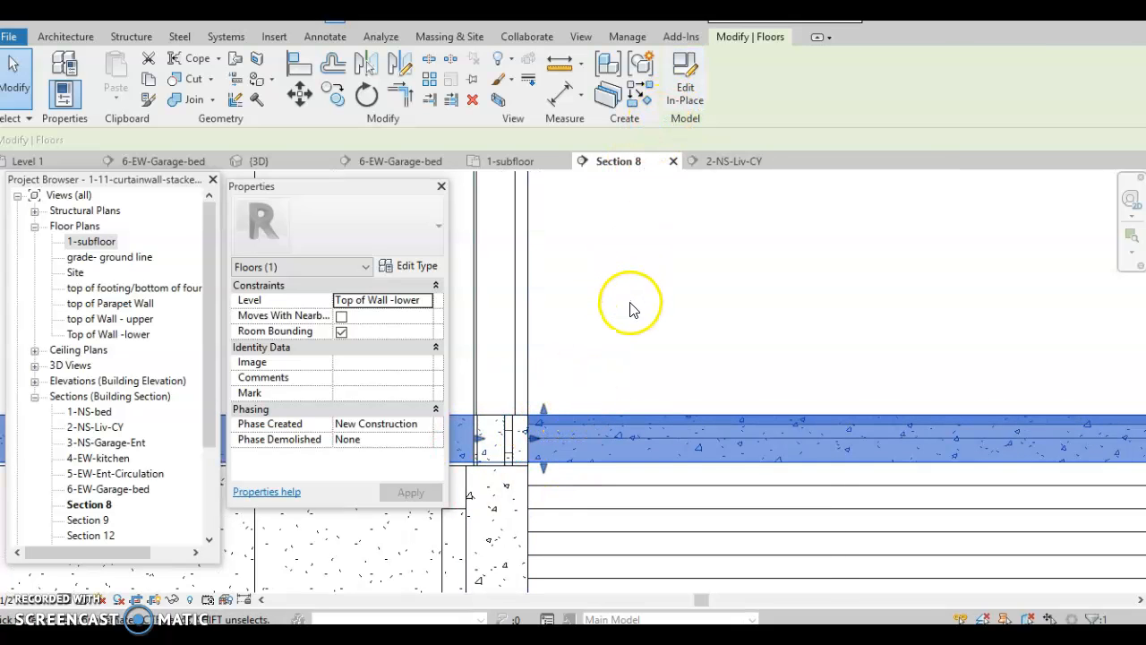
drag(467, 436, 527, 438)
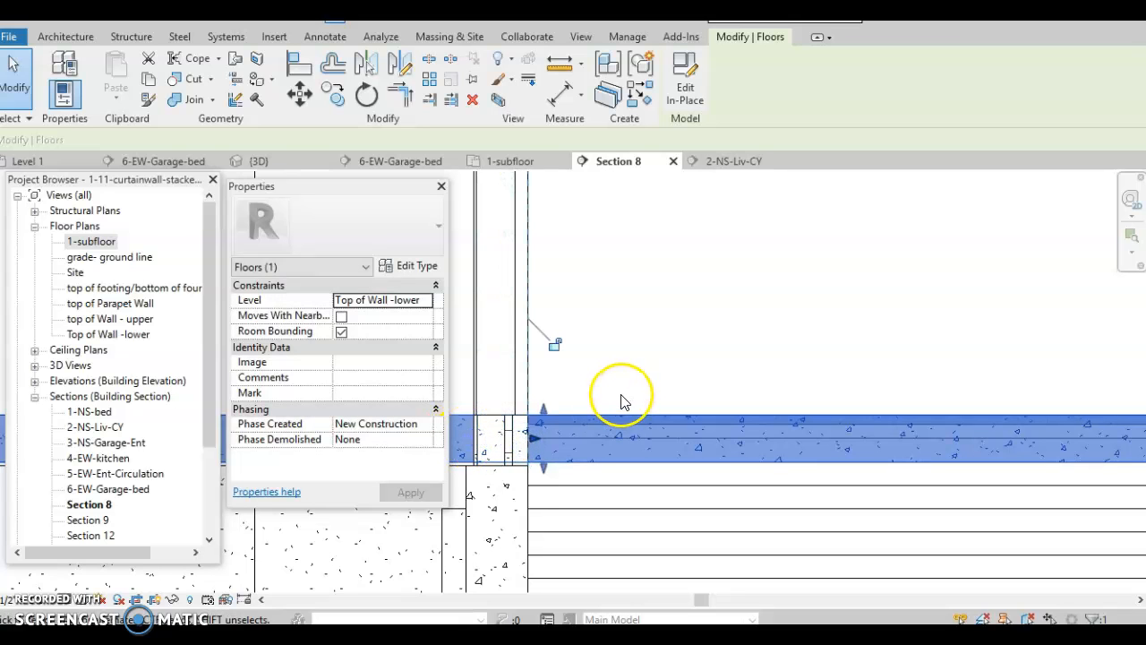
Step: Open the floor slab for in-place editing and edit its extrusion sketch in the Floor Plan: 1-subfloor view
click(678, 93)
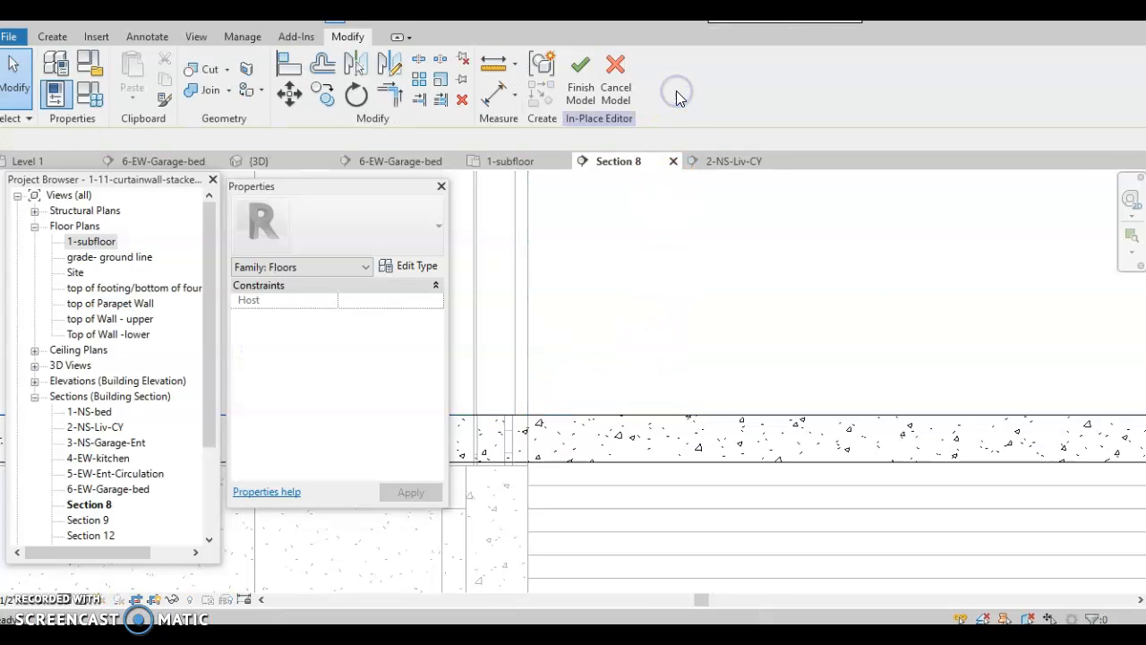
click(678, 416)
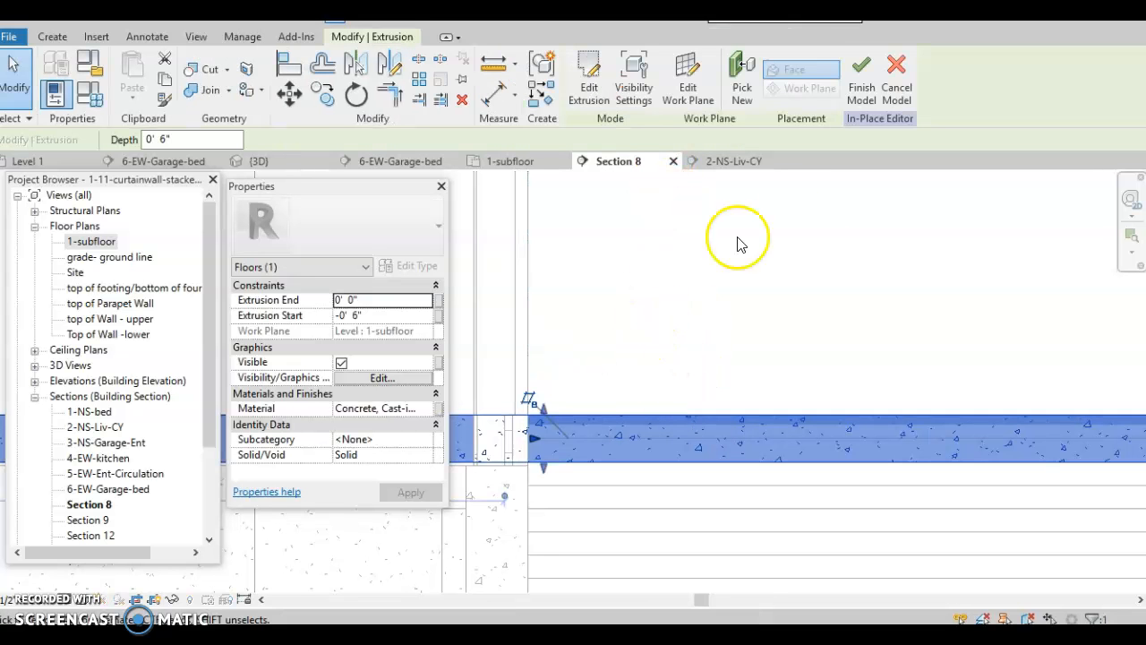
click(588, 99)
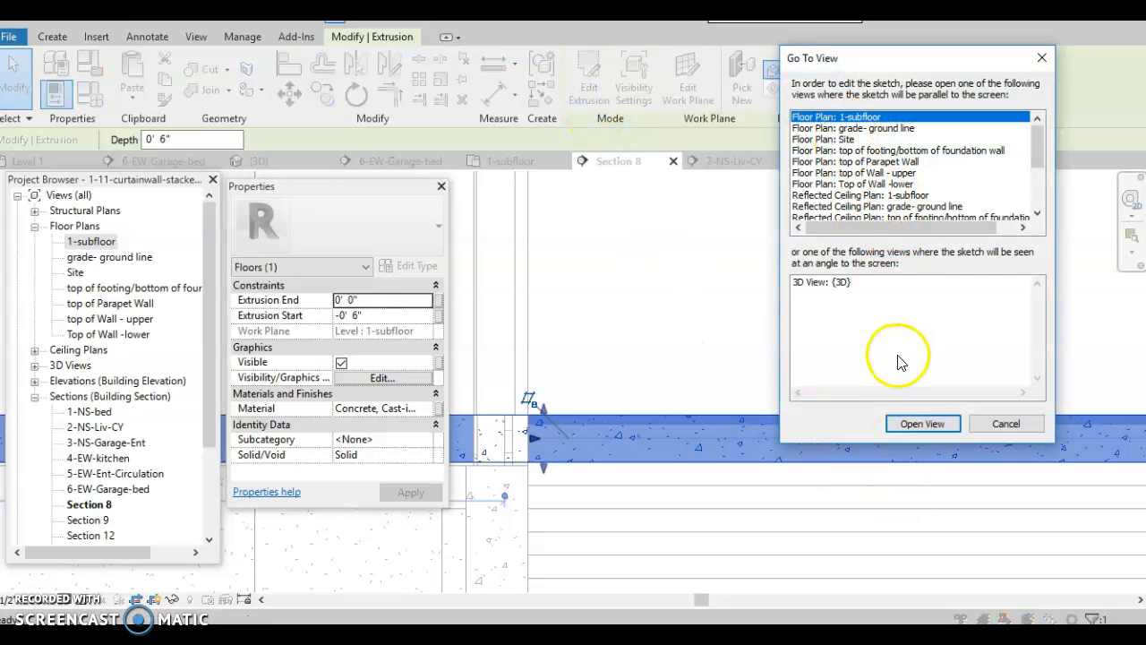
click(913, 424)
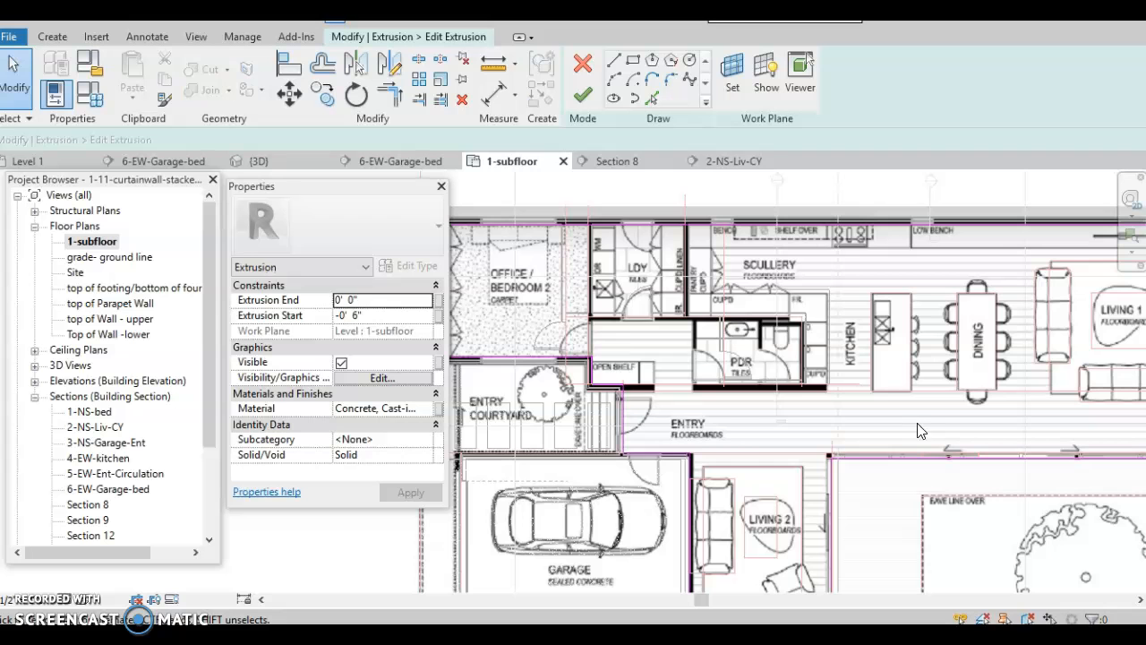
Step: Examine the slab's sketch boundary around Living 2 and the workshop, and finish the sketch and the in-place model
scroll(762, 465, down, 1)
middle_drag(762, 466, 719, 364)
scroll(718, 365, up, 3)
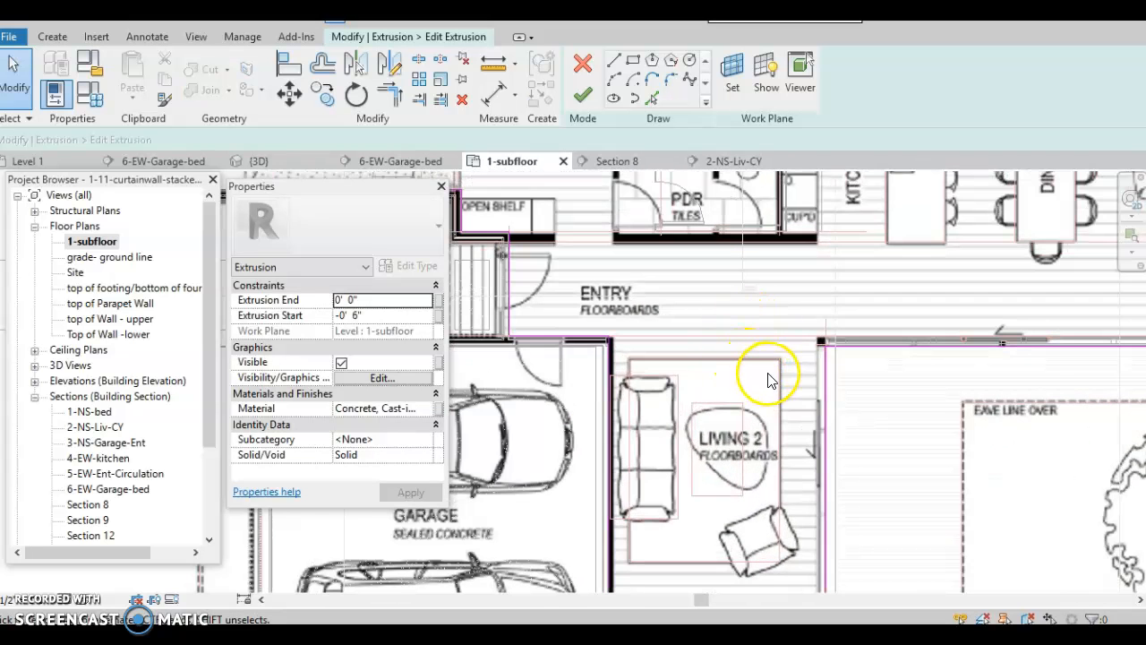
middle_drag(737, 404, 735, 343)
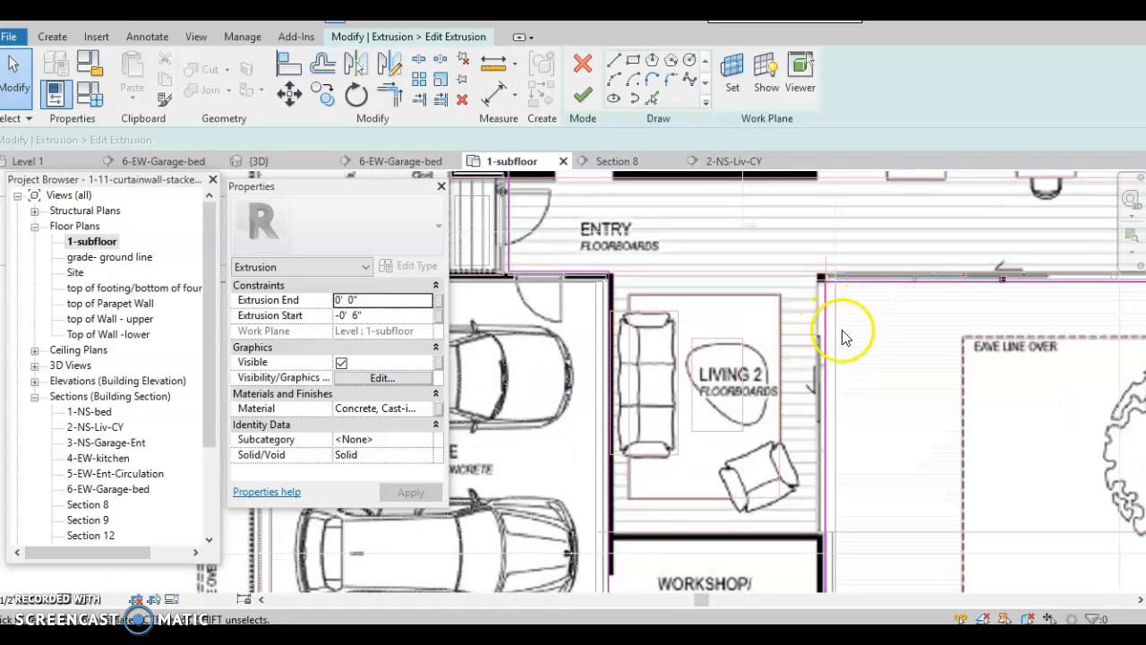
scroll(758, 550, down, 2)
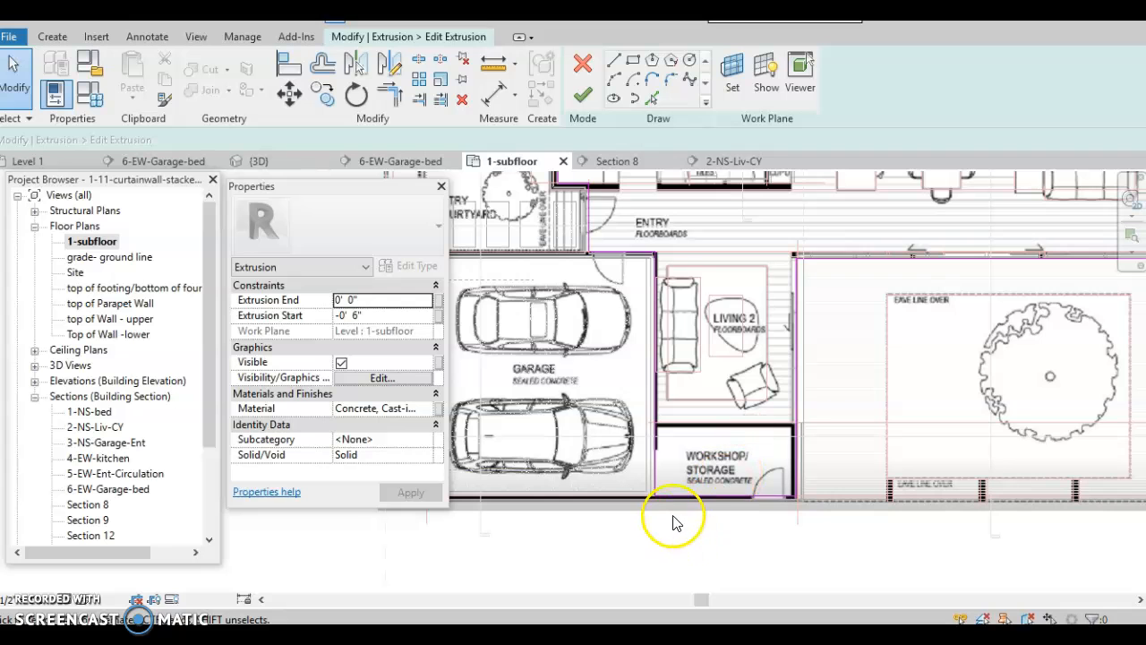
click(584, 98)
click(793, 332)
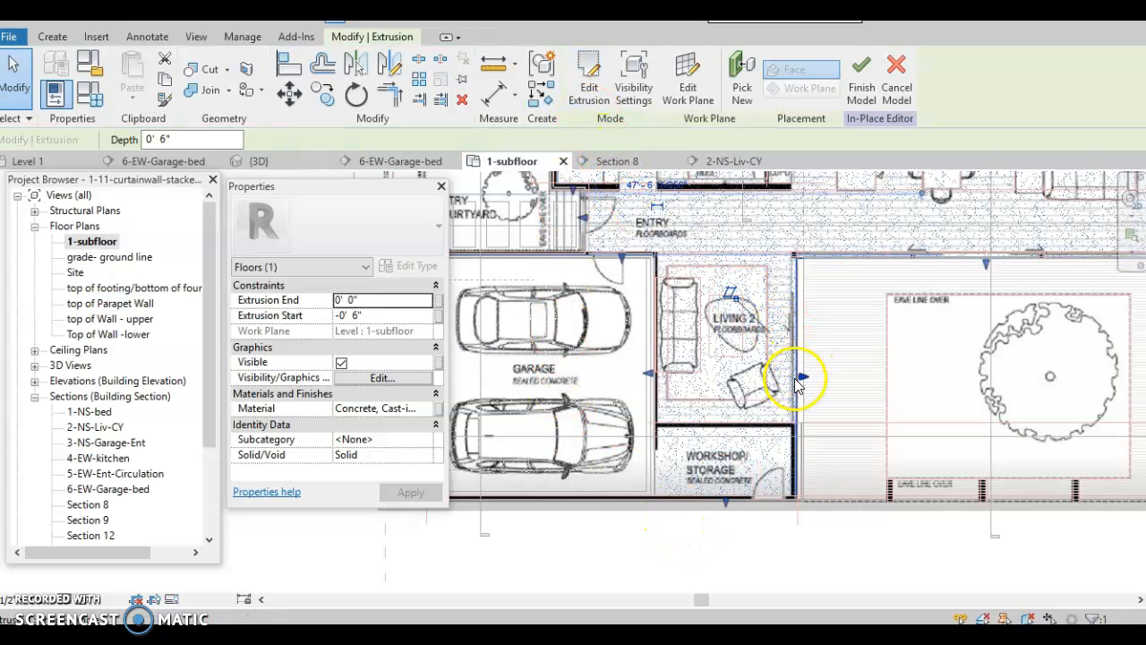
scroll(799, 383, down, 1)
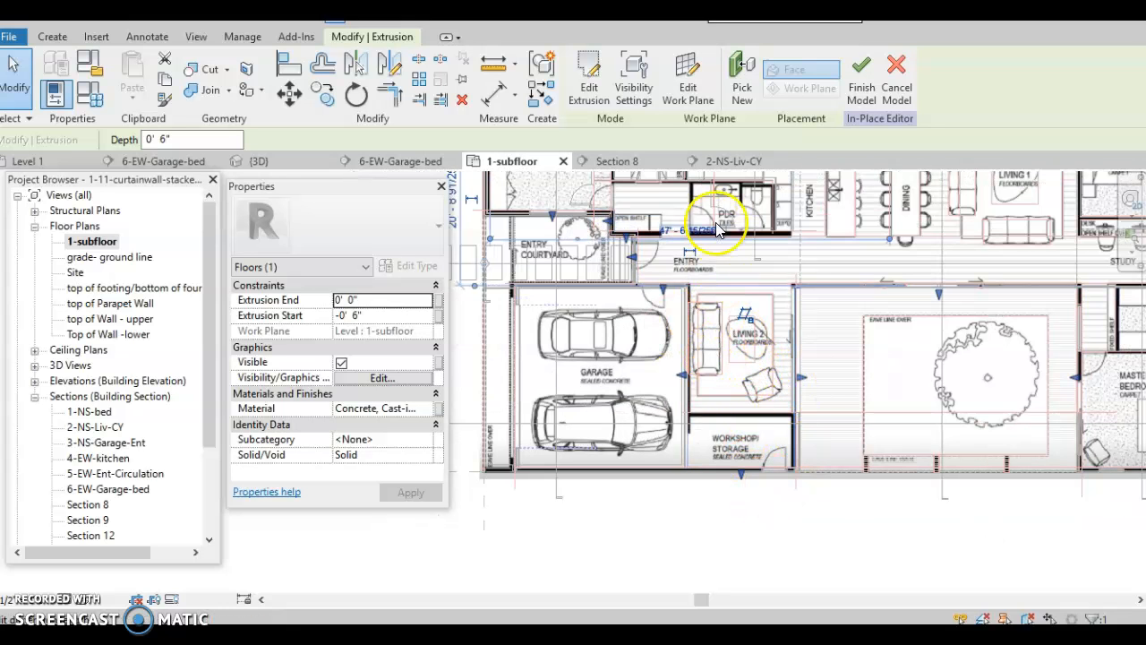
click(861, 81)
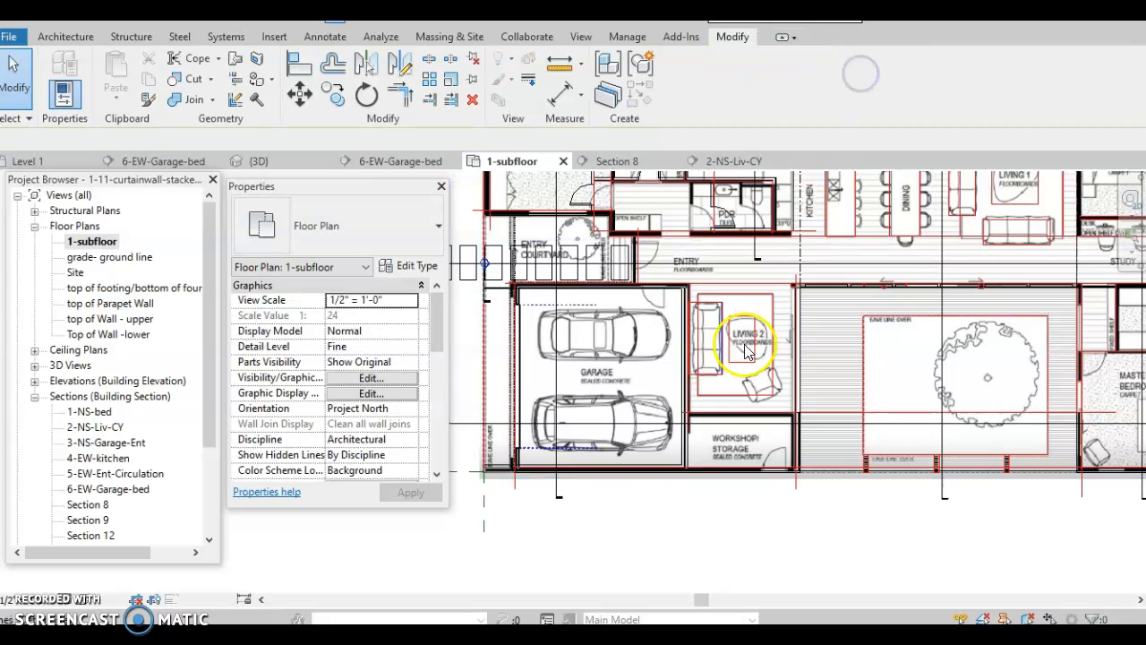
Step: Look over section 6-EW-Garage-bed and return to the 1-subfloor plan at the opening between Living 2 and the courtyard
click(401, 161)
scroll(519, 528, down, 3)
middle_drag(525, 528, 684, 512)
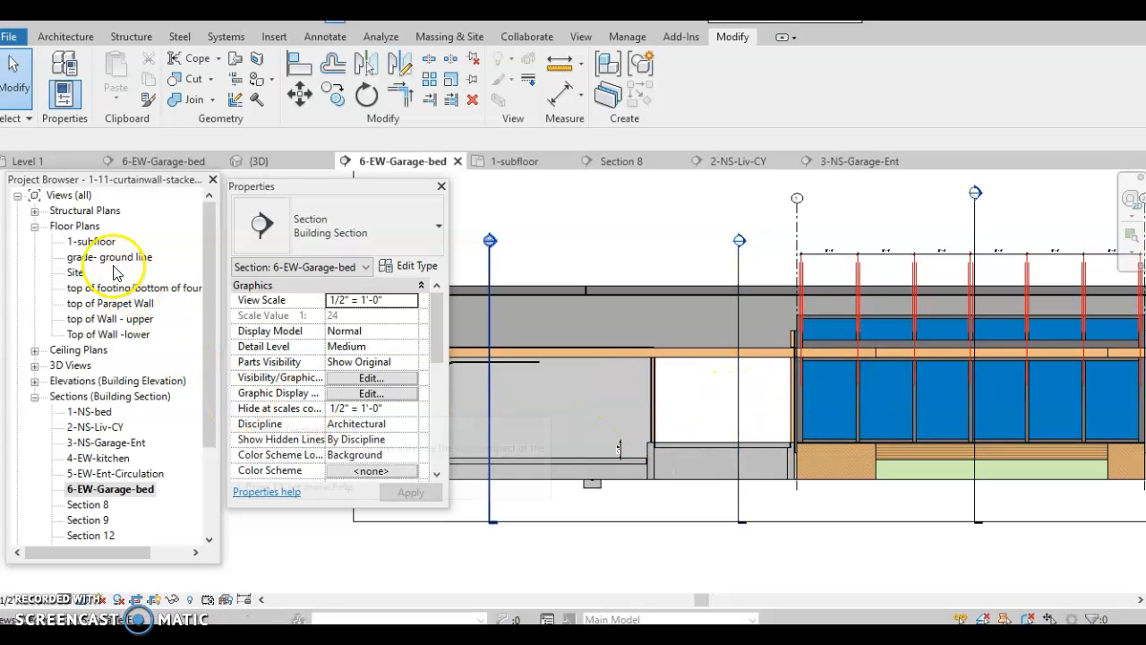
double_click(94, 242)
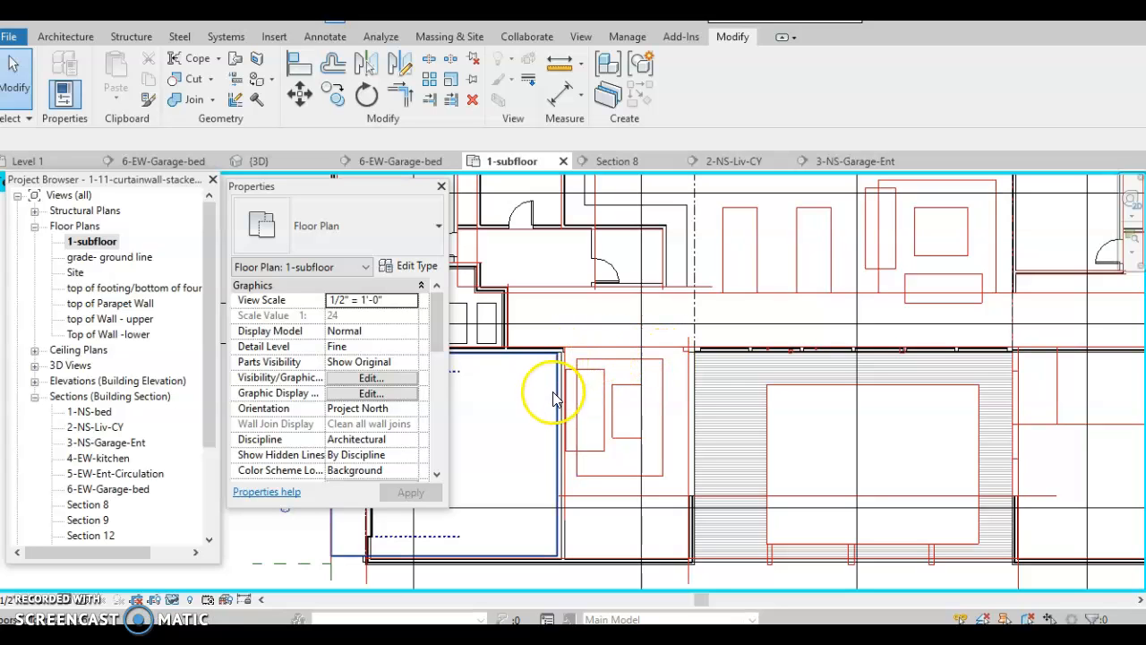
scroll(552, 397, up, 2)
scroll(583, 376, up, 2)
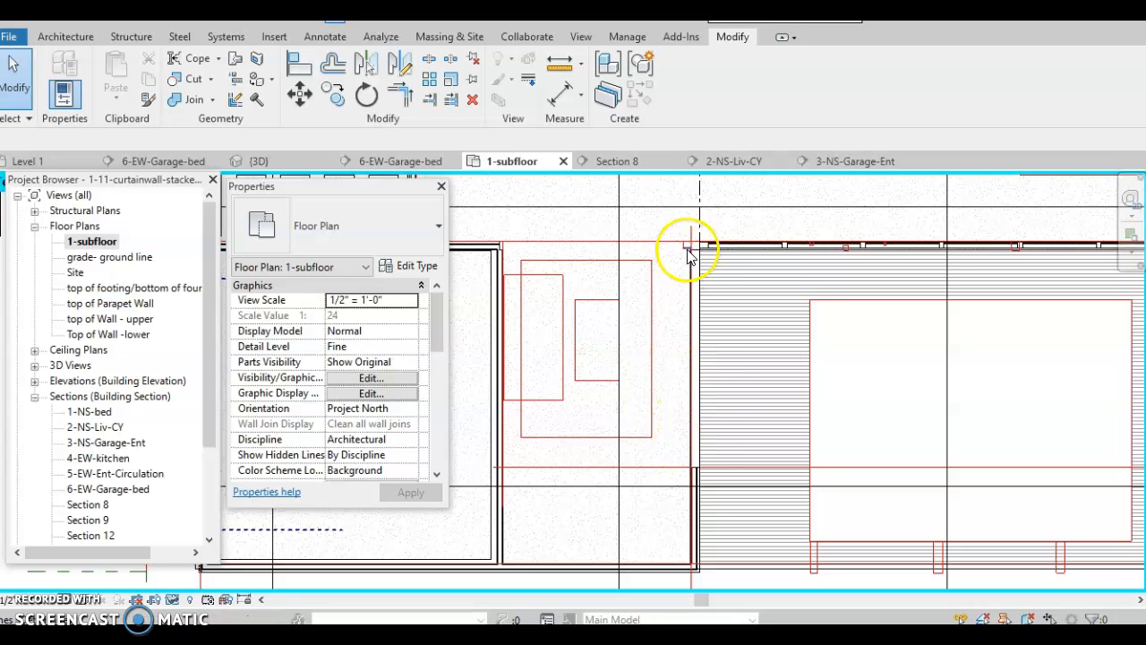
Step: Draw a Curtain Wall 1 about 14' 6" long between Living 2 and the courtyard, from the stacked wall's end to the glazing corner
click(65, 36)
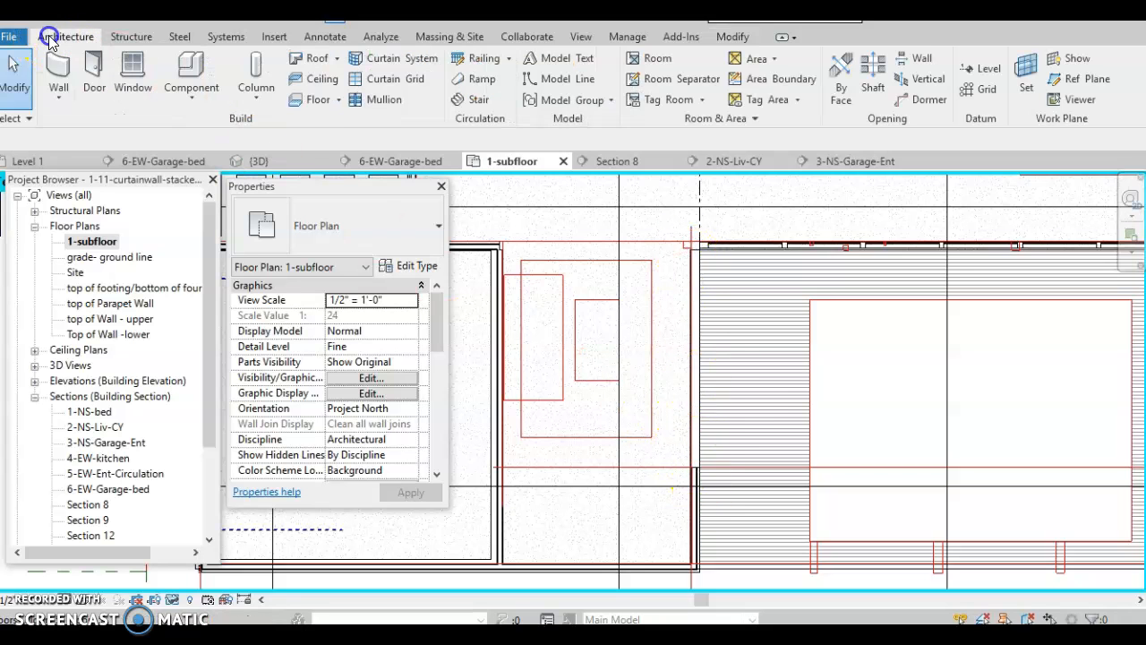
click(62, 106)
click(107, 128)
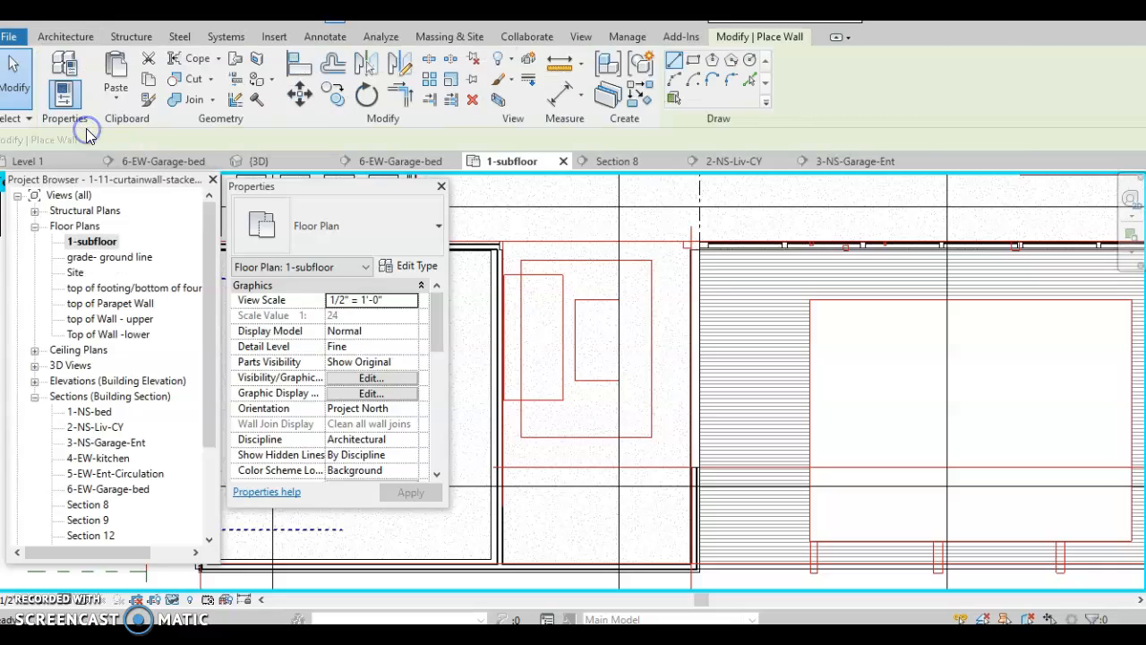
click(436, 240)
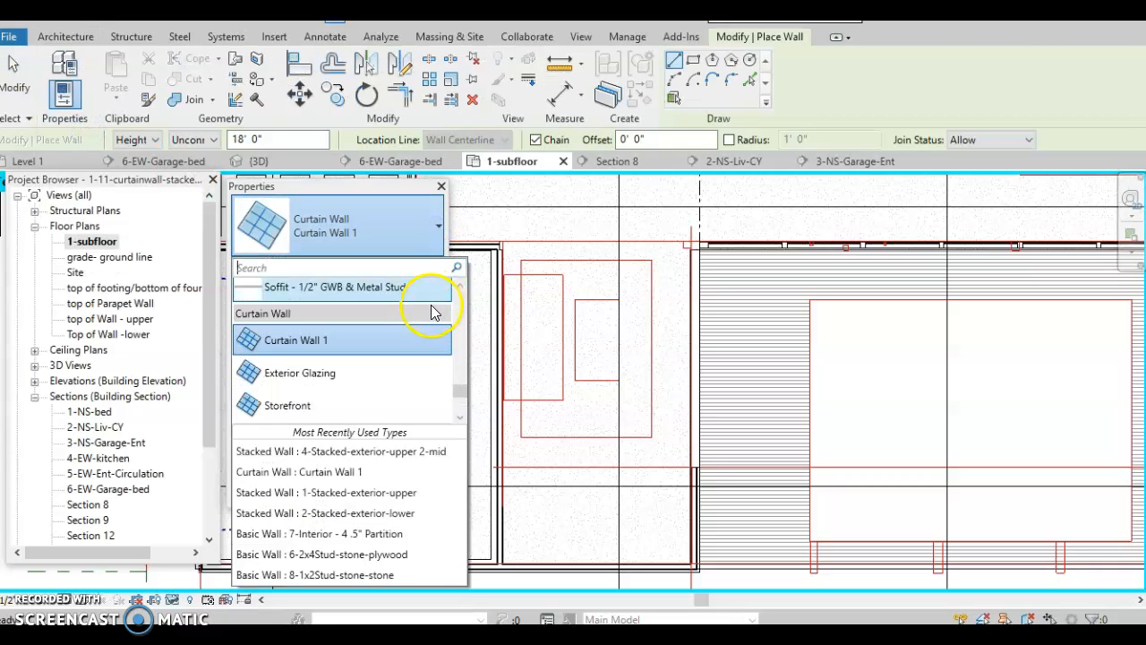
click(419, 338)
scroll(695, 481, up, 5)
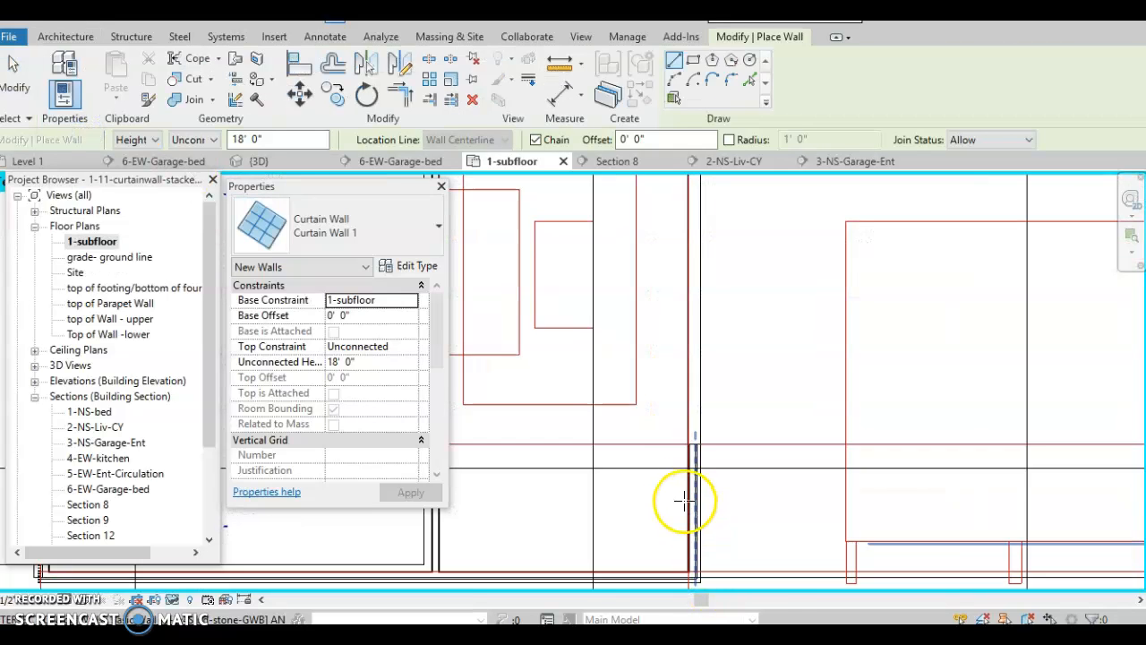
click(703, 416)
scroll(698, 334, down, 1)
middle_drag(699, 337, 703, 561)
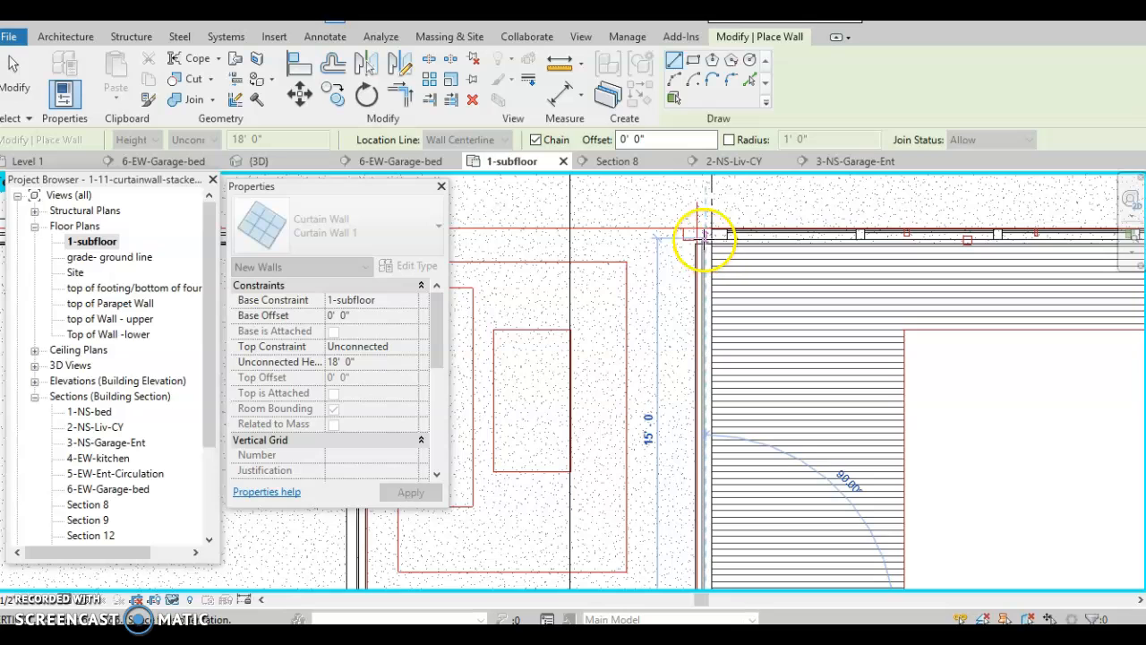
click(703, 240)
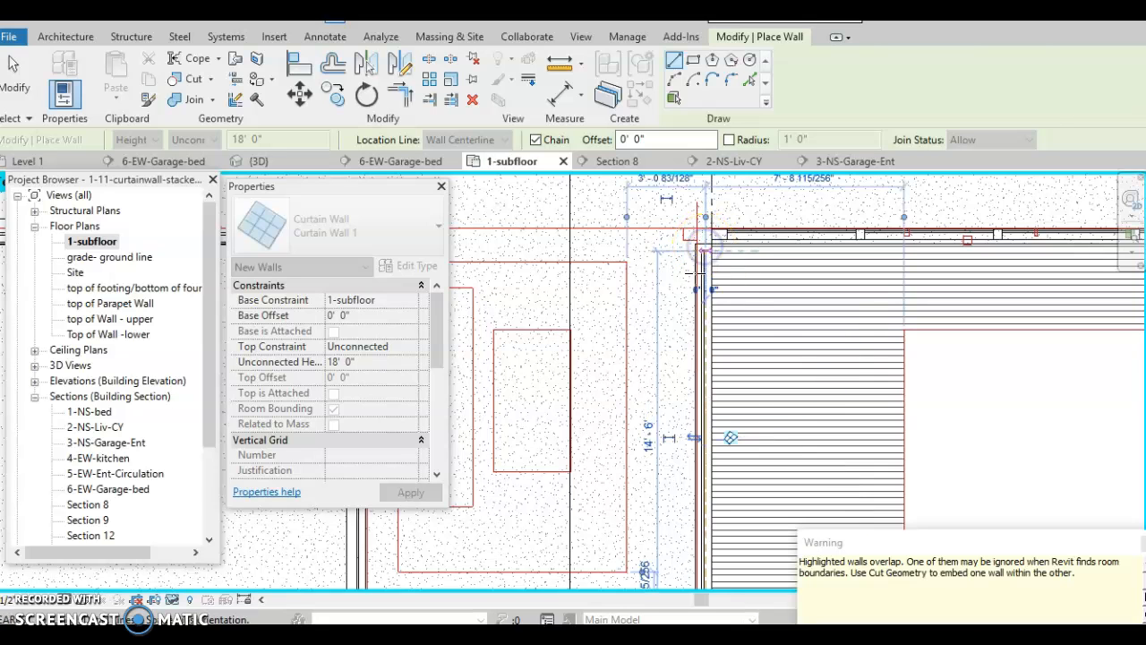
key(Escape)
key(Escape)
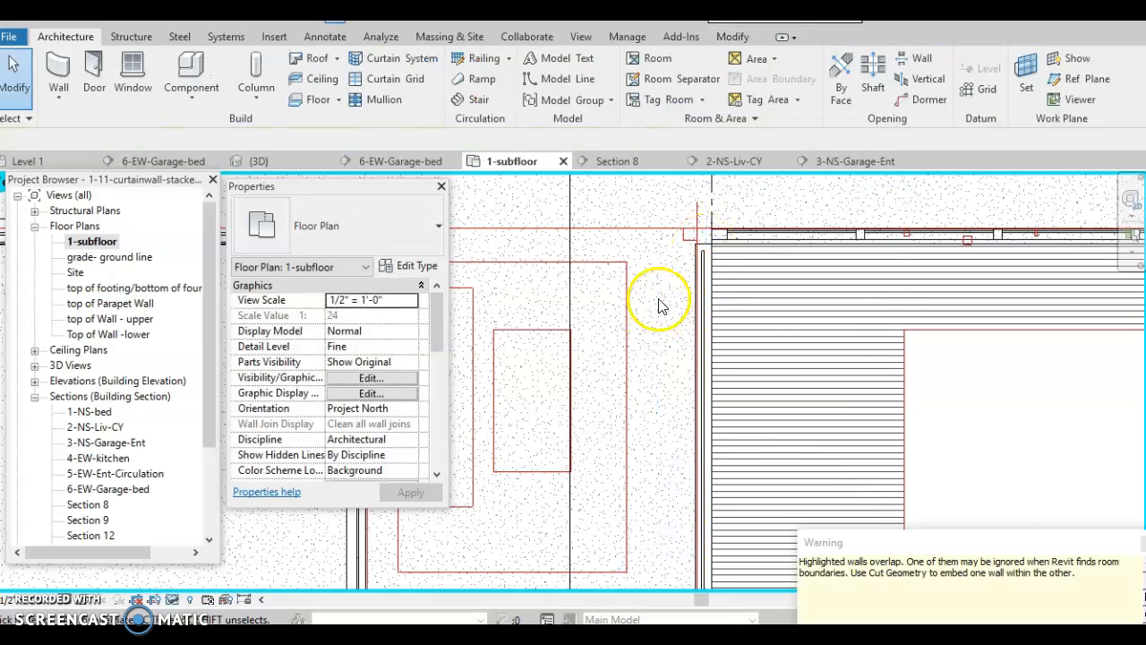
Step: Draw a building section line through the courtyard just beside the new curtain wall, from the entry corridor past the exterior wall
scroll(691, 276, up, 5)
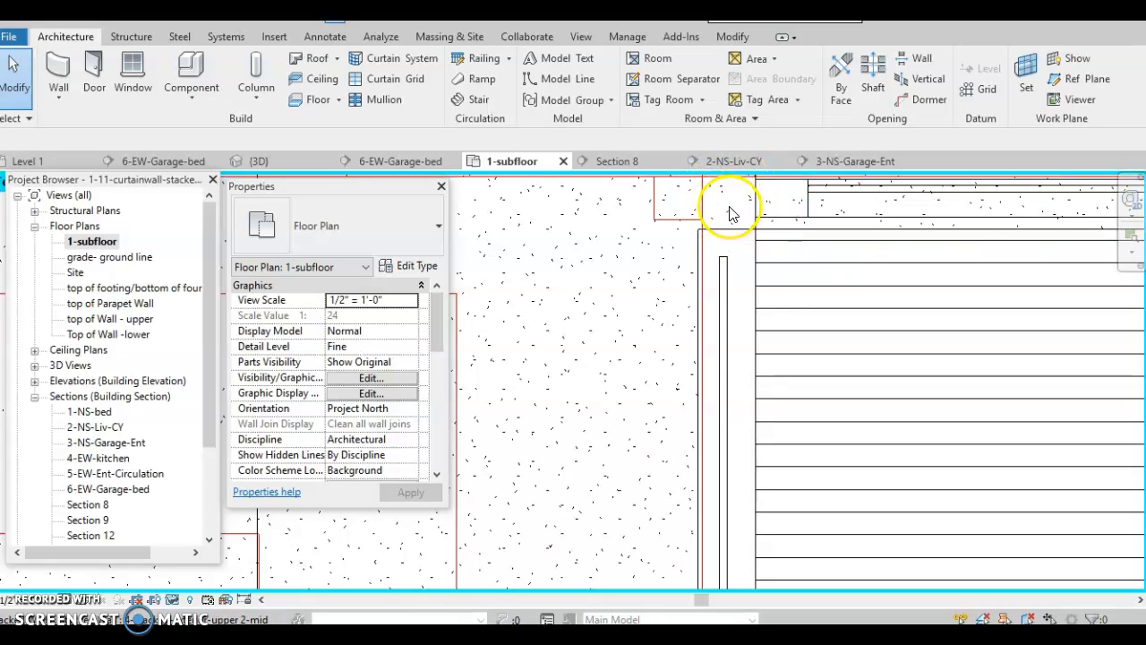
scroll(719, 395, down, 8)
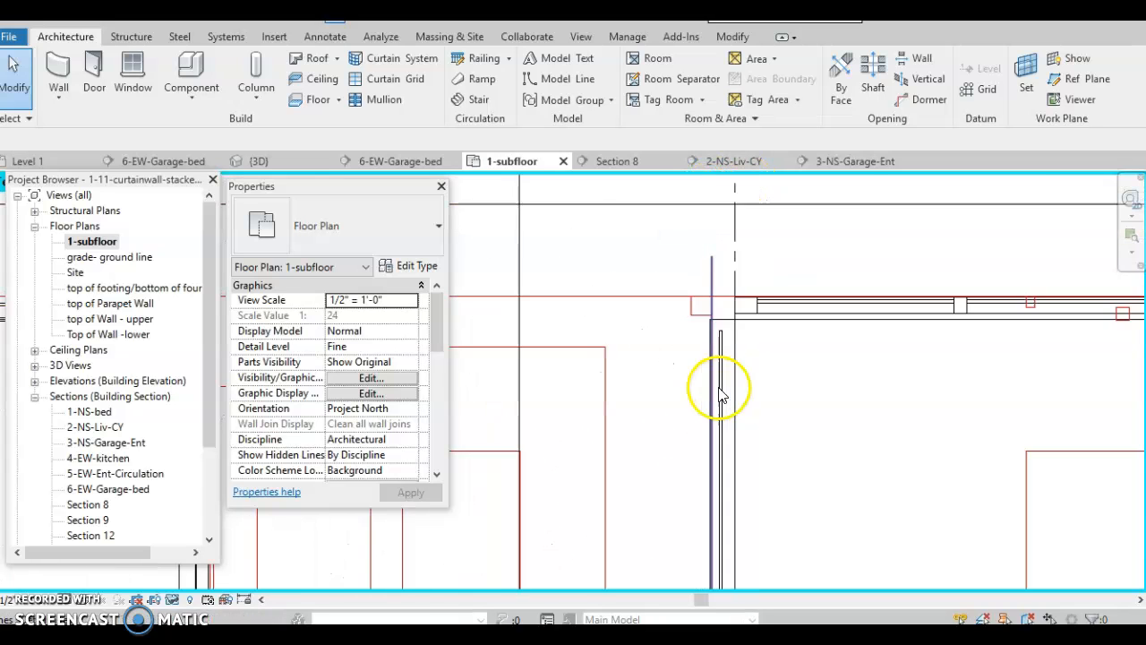
middle_drag(719, 438, 696, 378)
scroll(702, 385, down, 5)
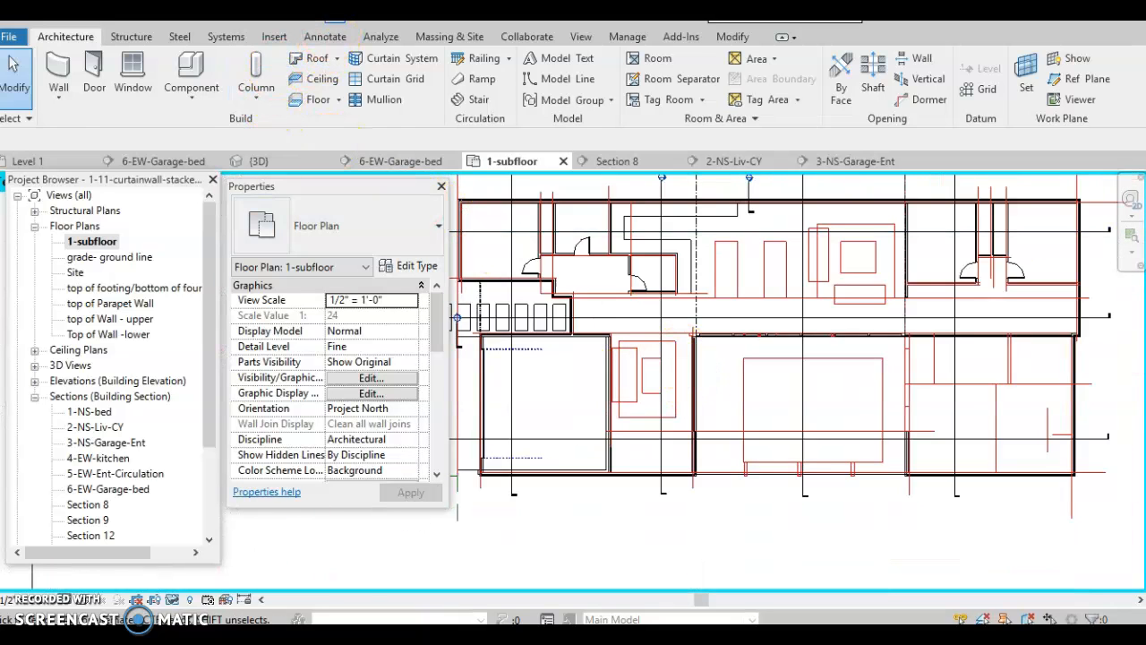
click(335, 17)
click(711, 307)
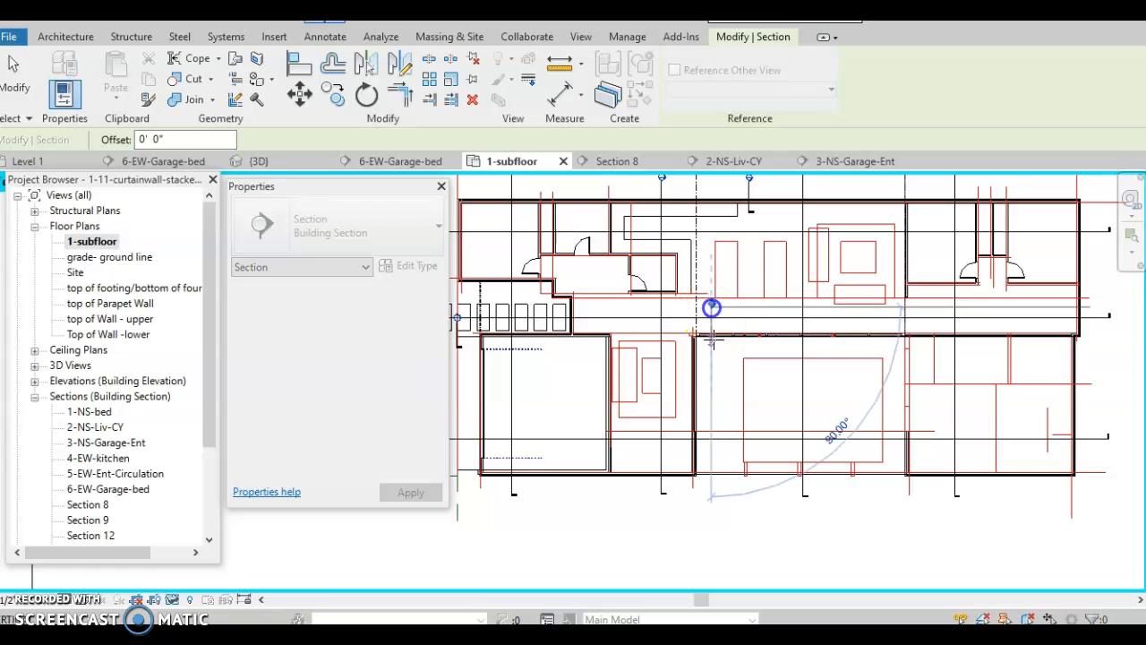
click(712, 499)
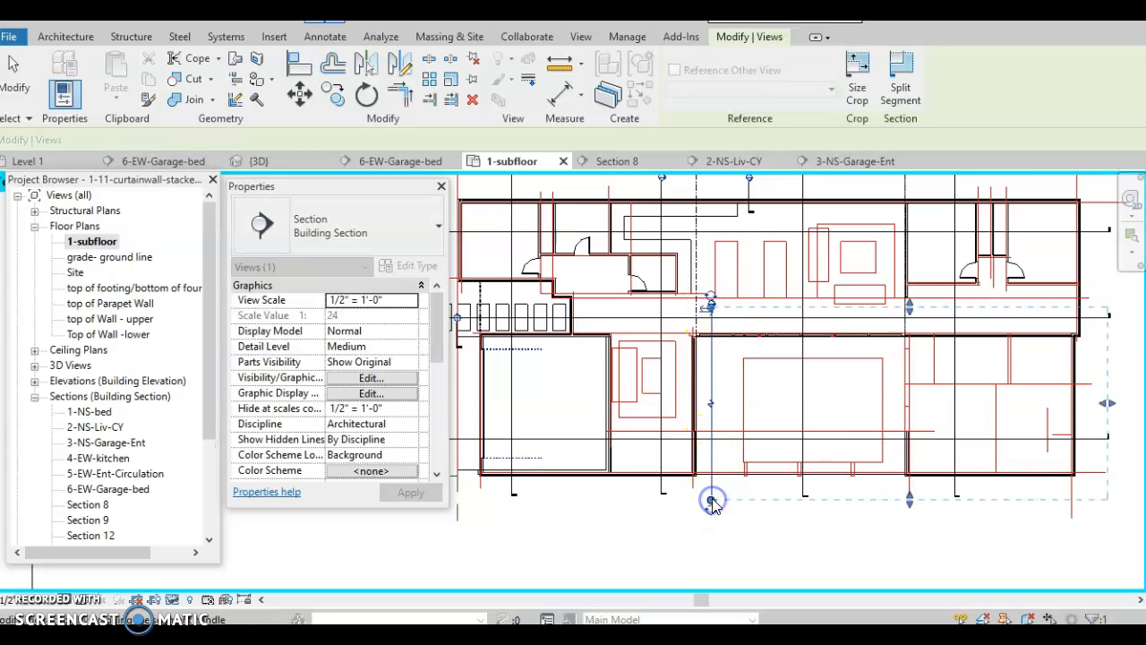
Step: Flip the new section to face the curtain wall and shorten its view depth to within Living 2
click(706, 307)
scroll(518, 392, down, 4)
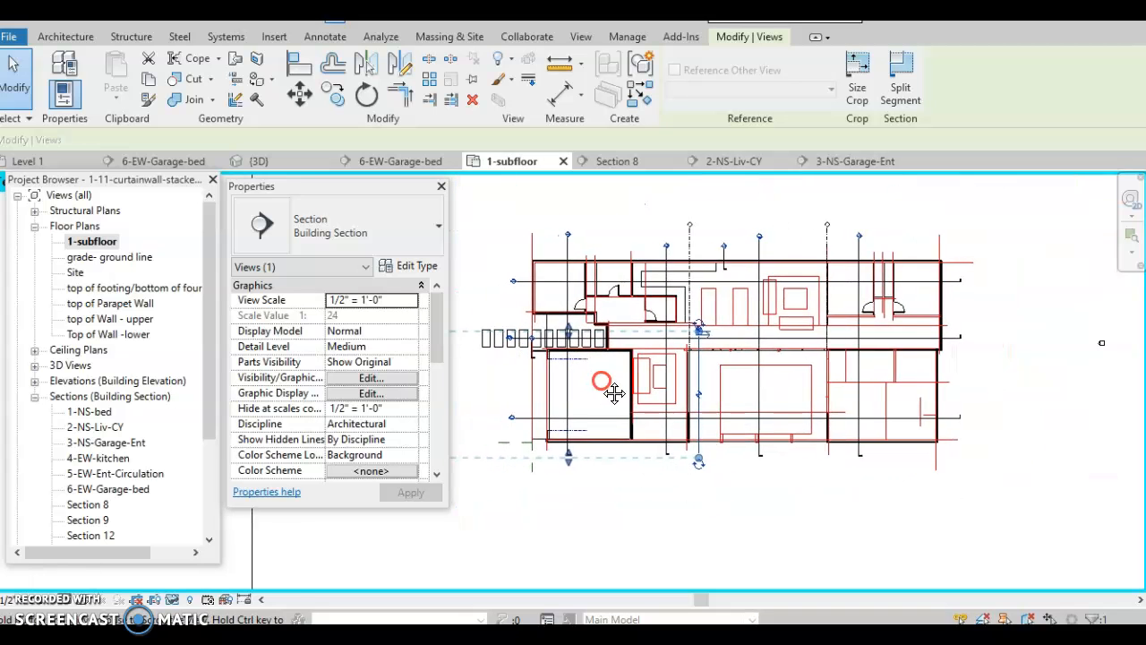
drag(462, 394, 656, 386)
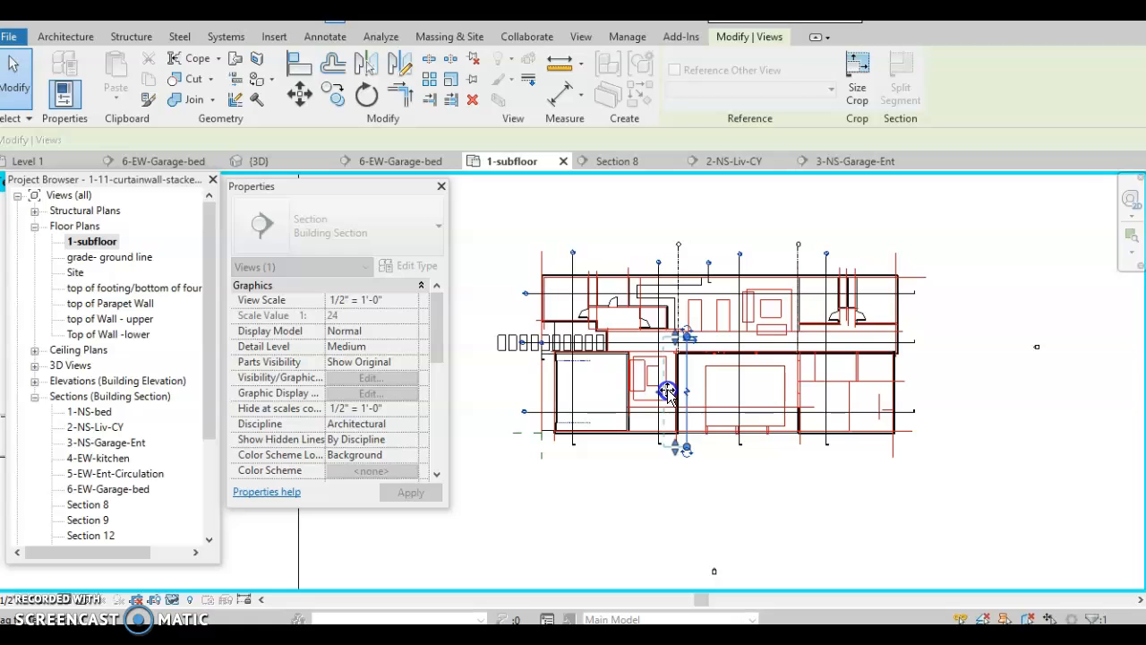
Step: Open the new courtyard section, Section 13, from the plan and set its visual style to Consistent Colors
click(706, 452)
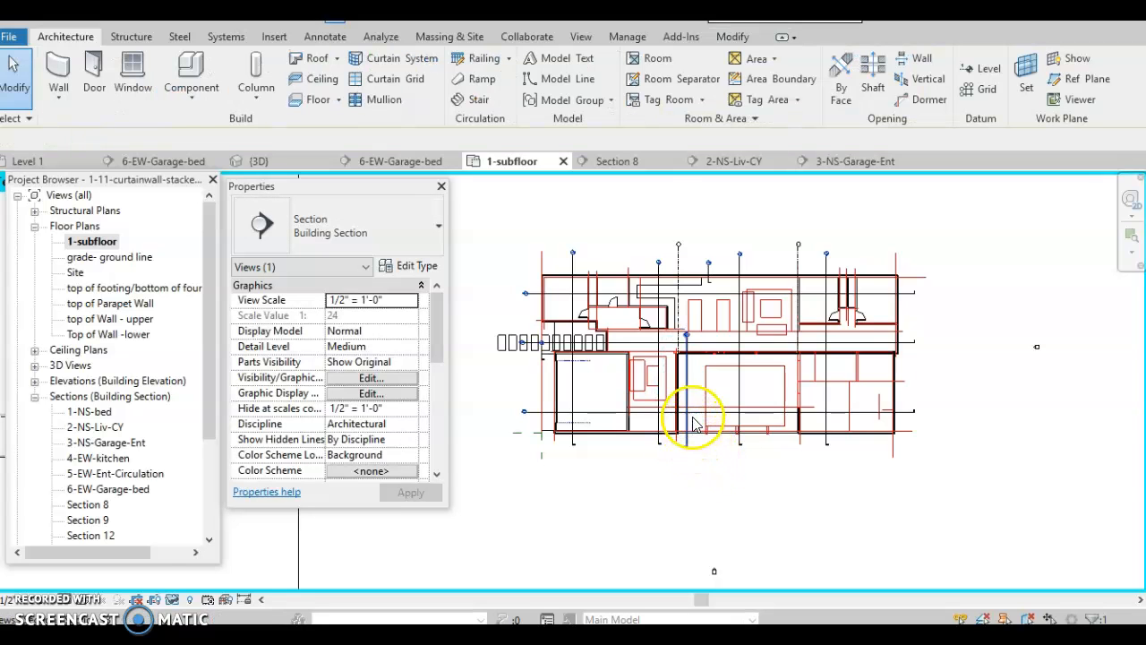
scroll(694, 425, up, 3)
double_click(672, 224)
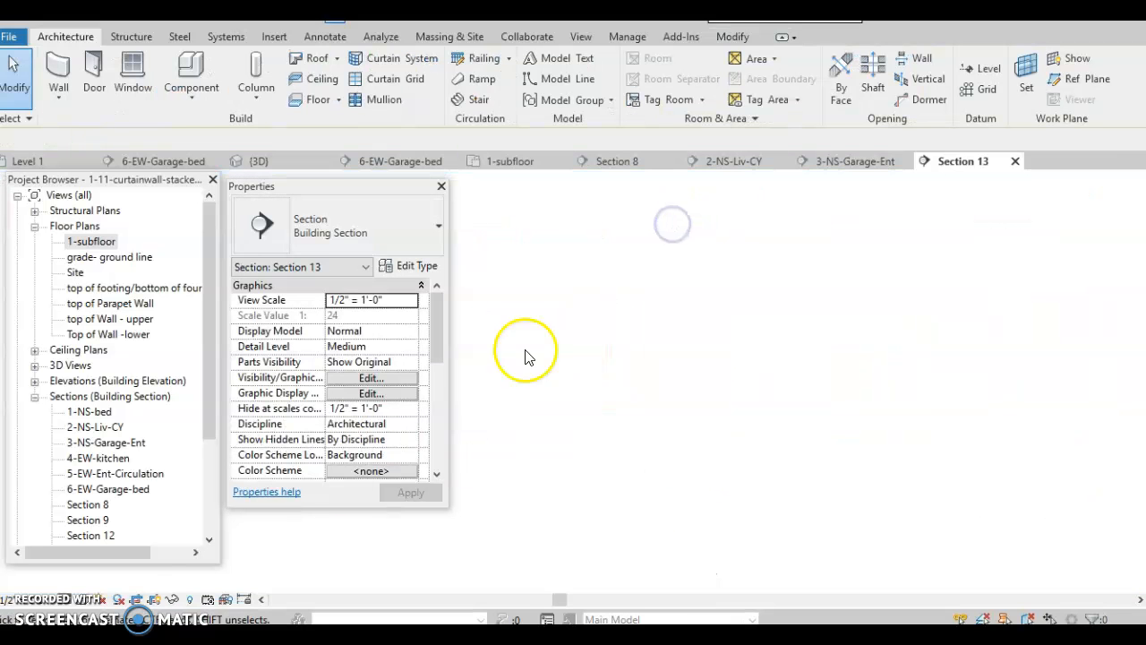
click(682, 483)
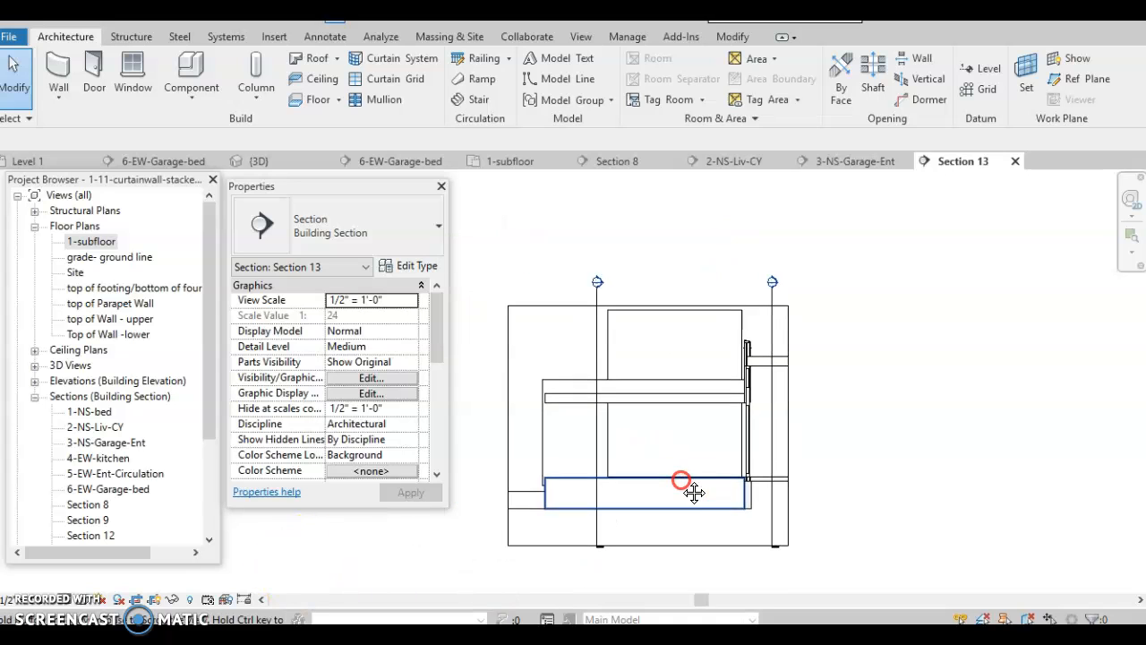
click(77, 602)
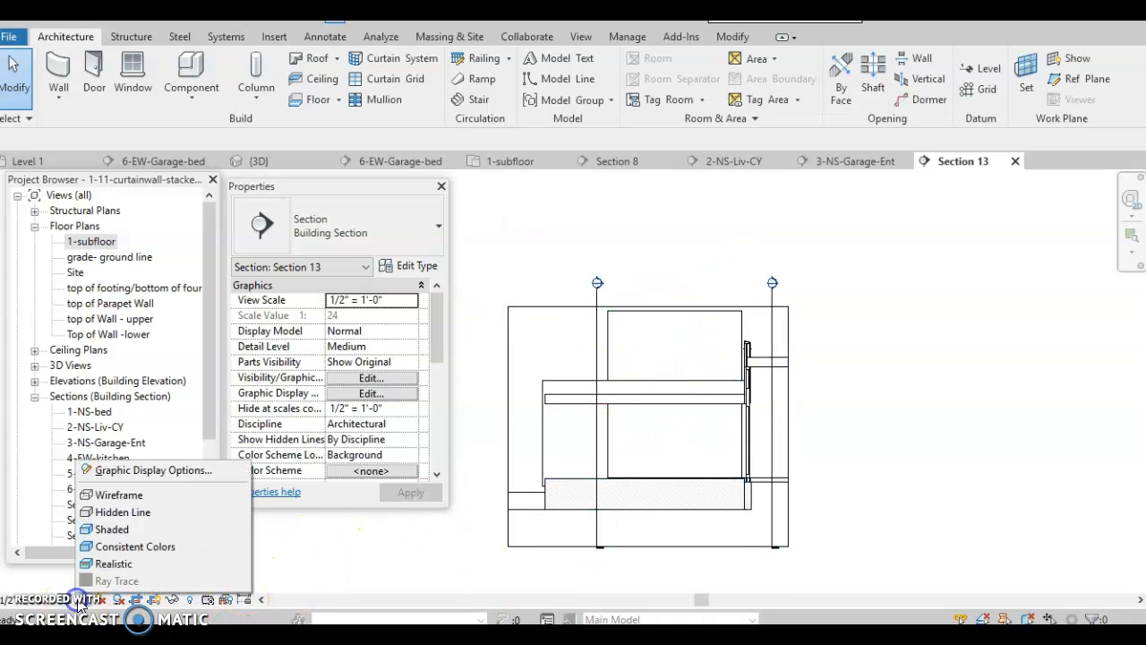
click(110, 550)
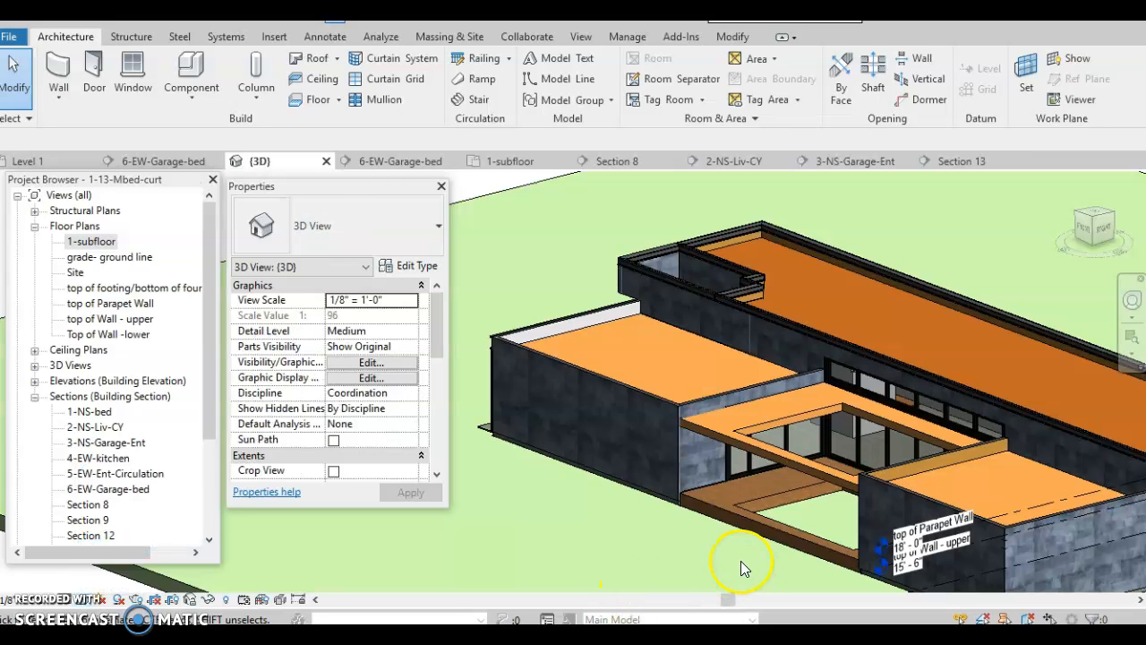
Step: Open section 6-EW-Garage-bed and set its visual style to Realistic
mouse_move(735, 532)
shift+middle_down()
mouse_move(740, 509)
mouse_move(752, 520)
shift+middle_up()
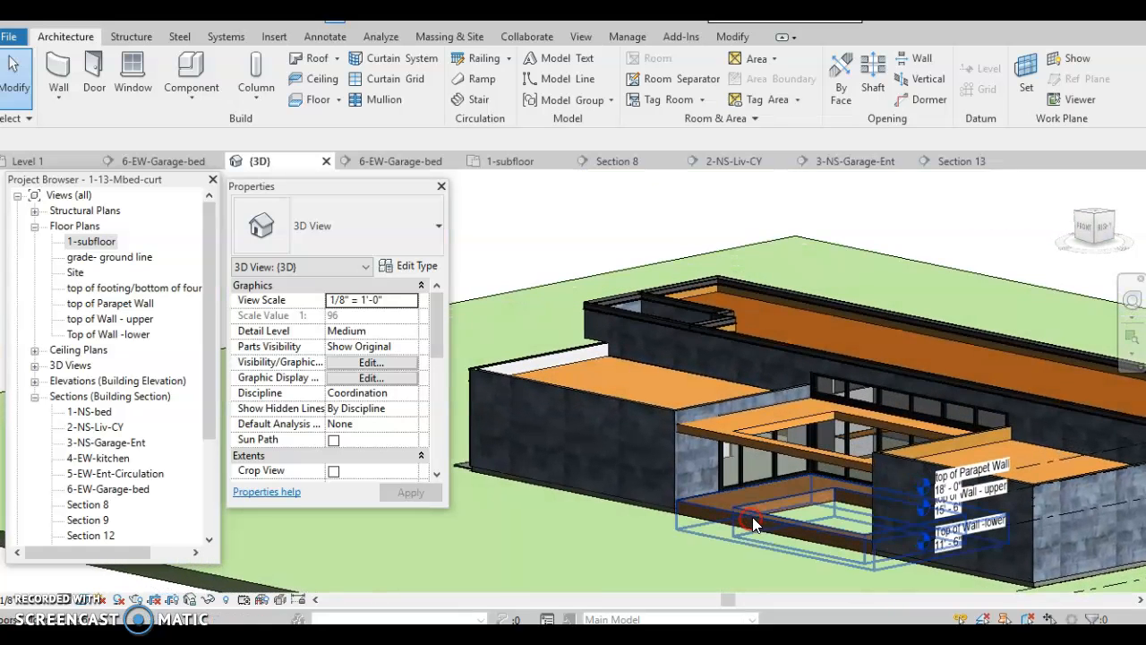
double_click(107, 489)
scroll(472, 511, down, 4)
middle_drag(499, 495, 1053, 487)
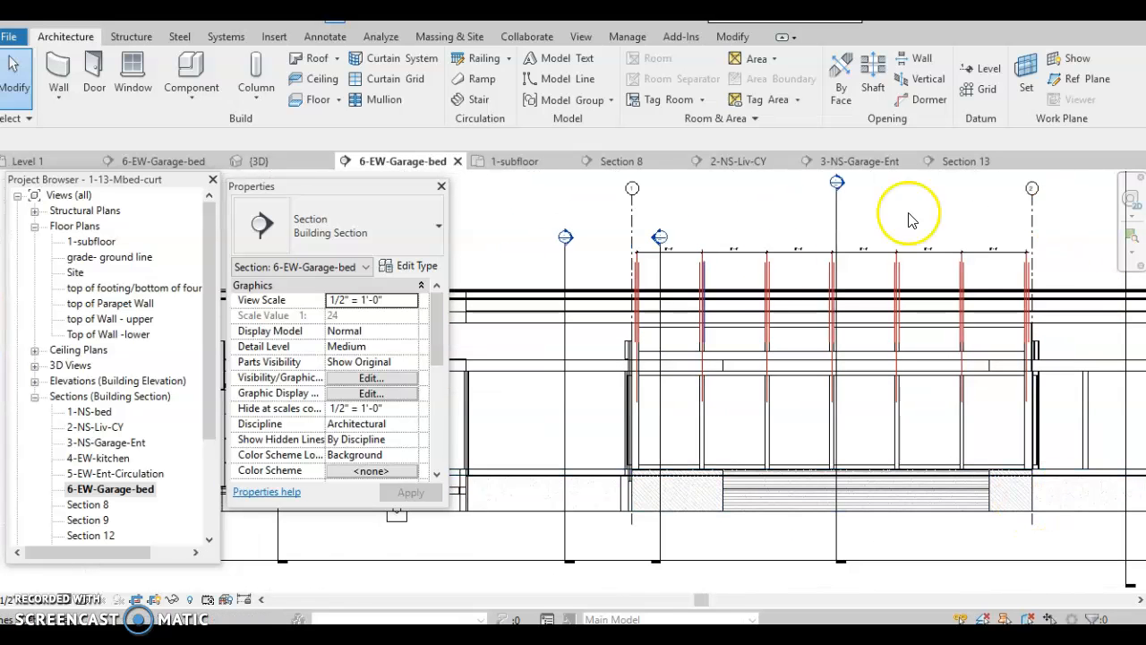
click(92, 599)
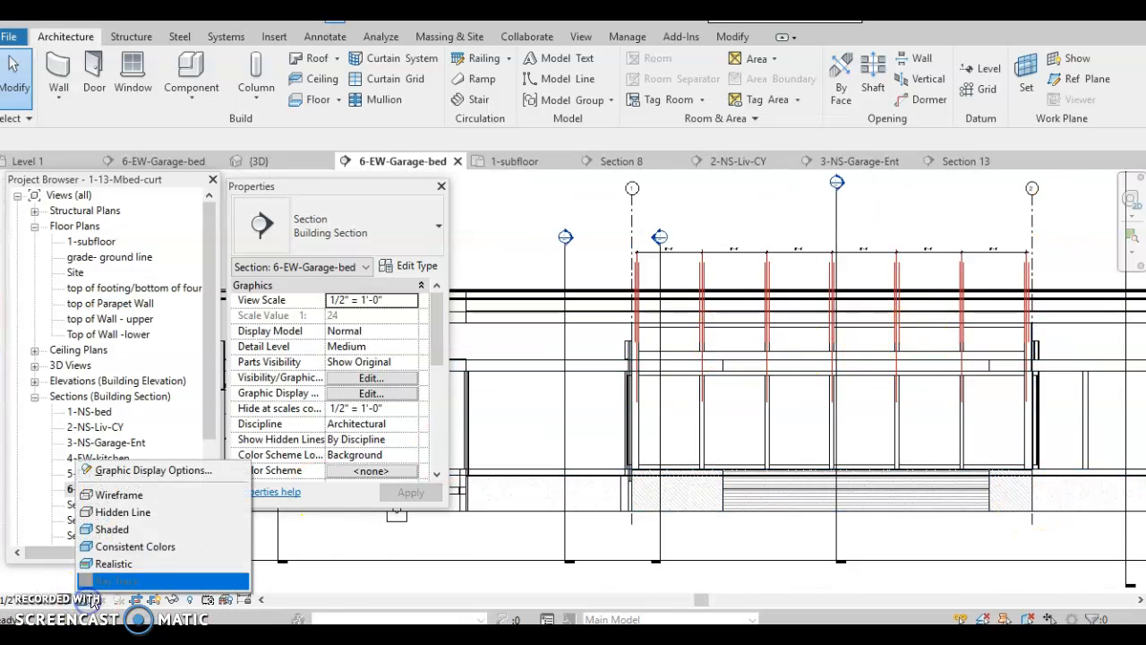
click(113, 563)
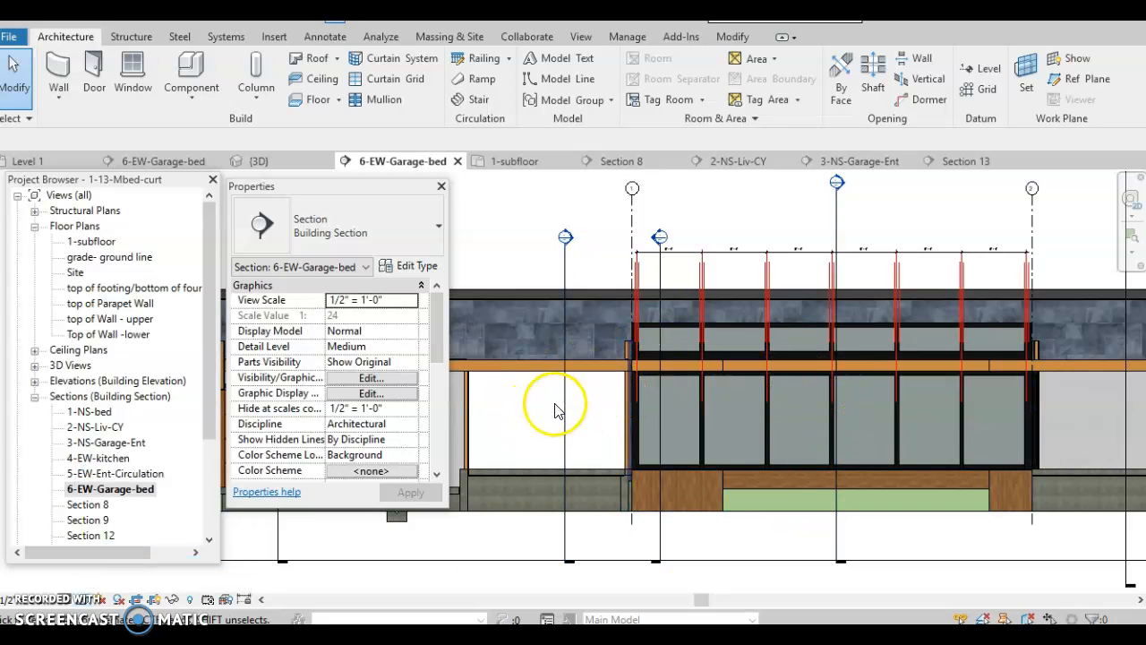
Step: Temporarily isolate the 4-Stacked-exterior-upper 2-mid stacked wall in section 6-EW-Garage-bed
middle_drag(923, 468, 808, 467)
scroll(1005, 440, down, 1)
middle_drag(1004, 440, 830, 440)
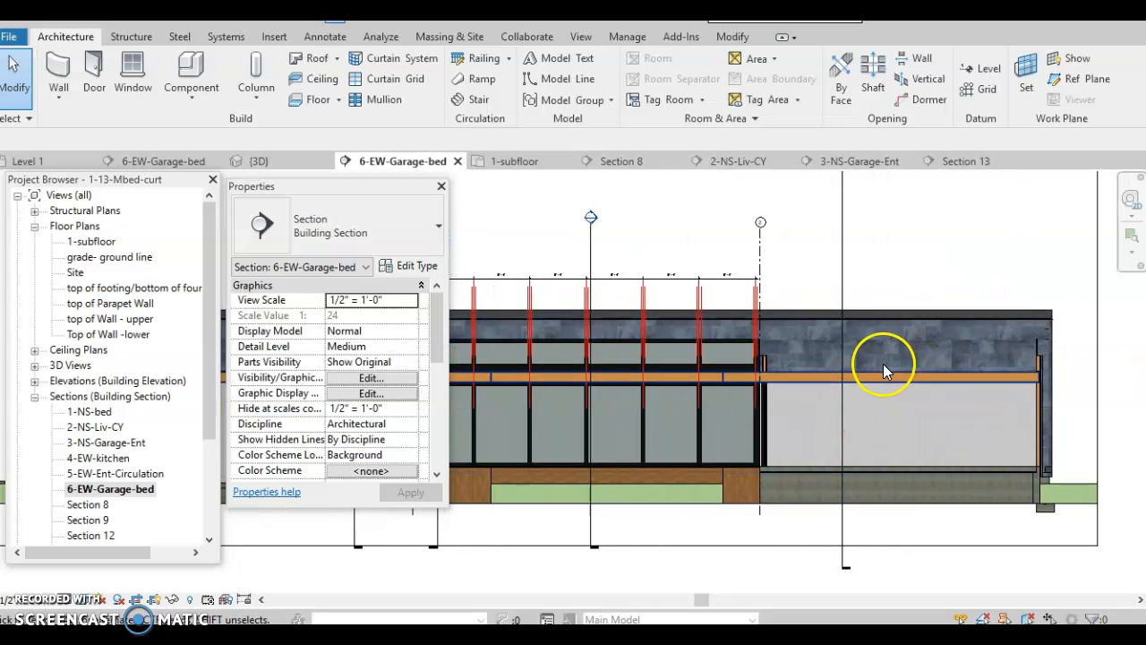
scroll(876, 322, down, 3)
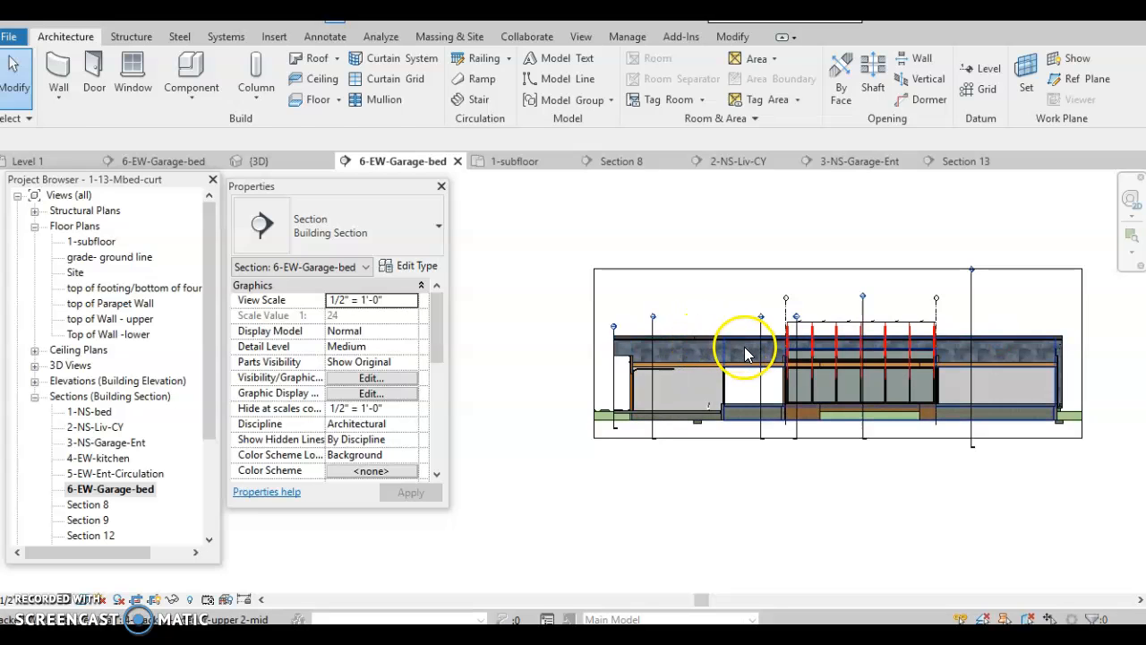
click(740, 348)
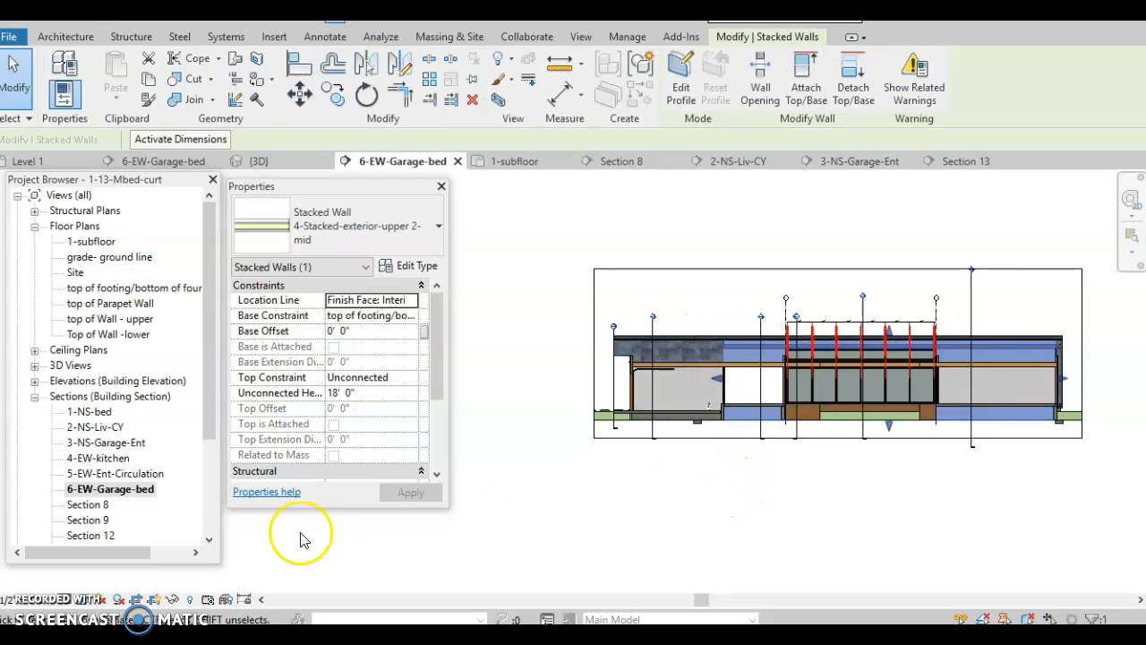
click(171, 600)
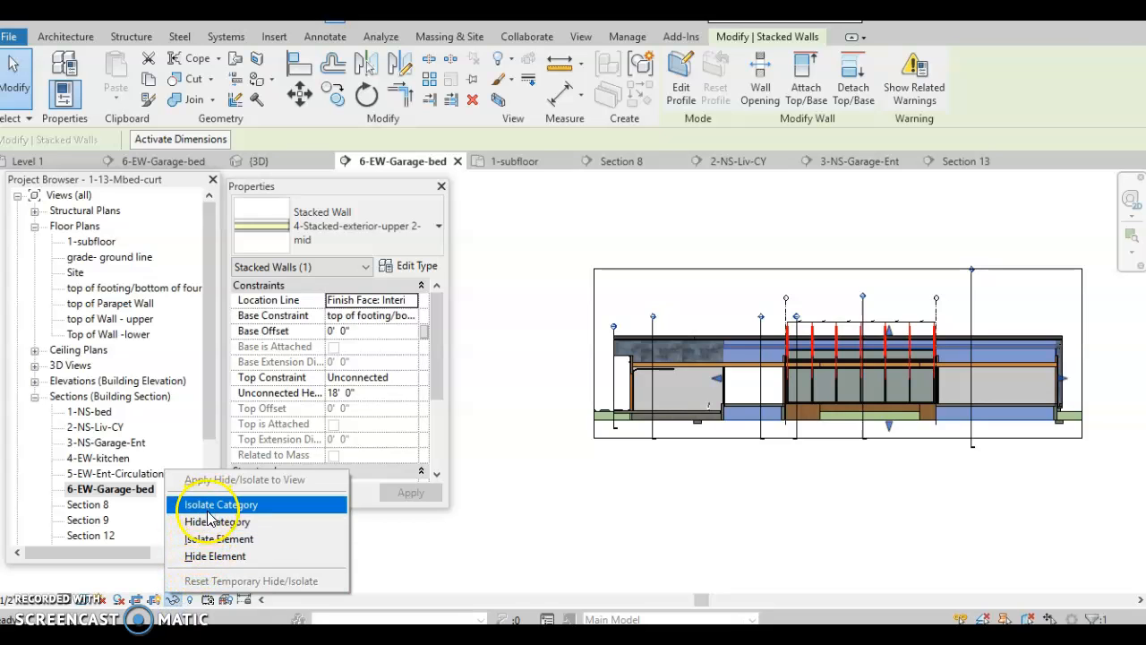
click(219, 538)
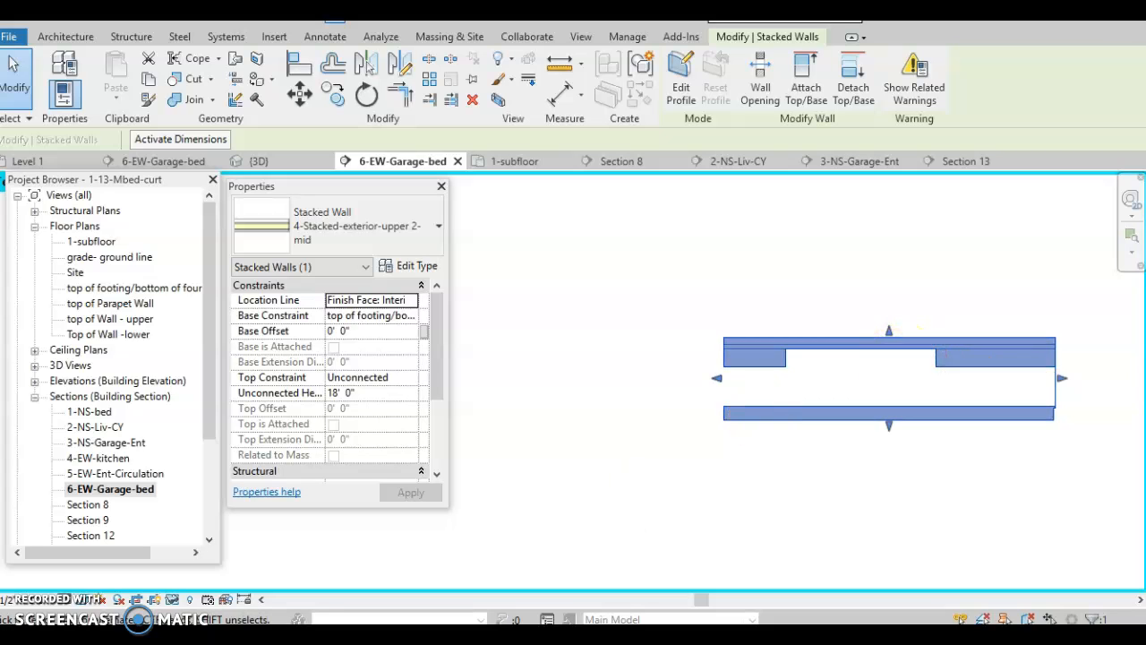
Step: Examine the courtyard in 3D and its curtain walls in sections 2-NS-Liv-CY and Section 13, reaching both sections from the 1-subfloor plan
click(281, 18)
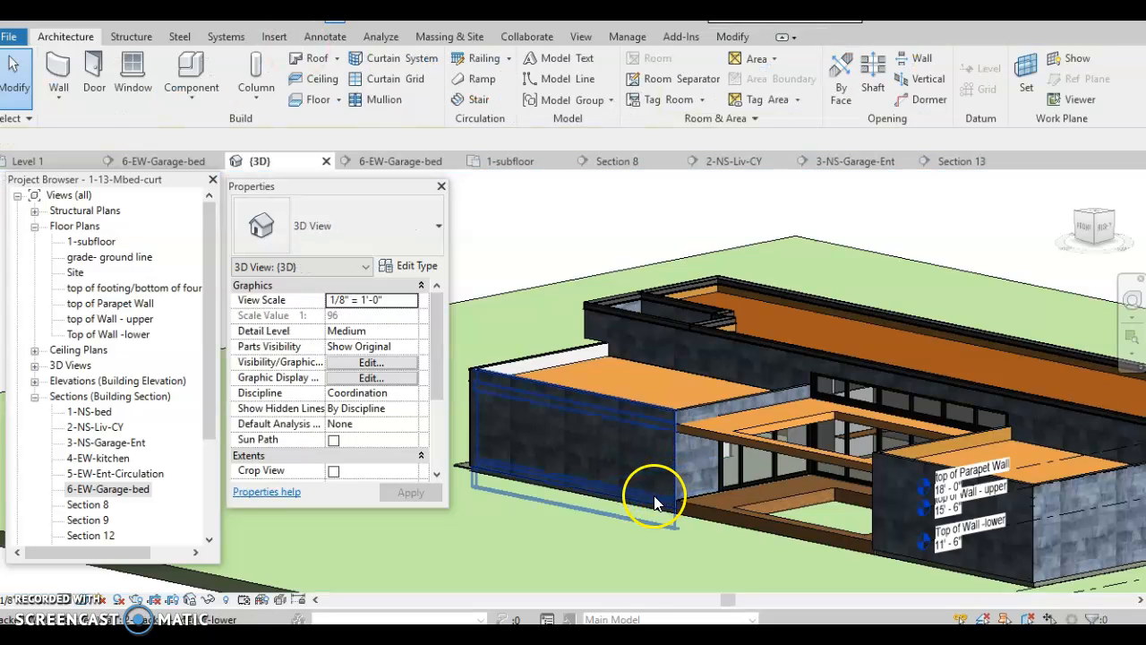
shift+middle_drag(621, 513, 801, 542)
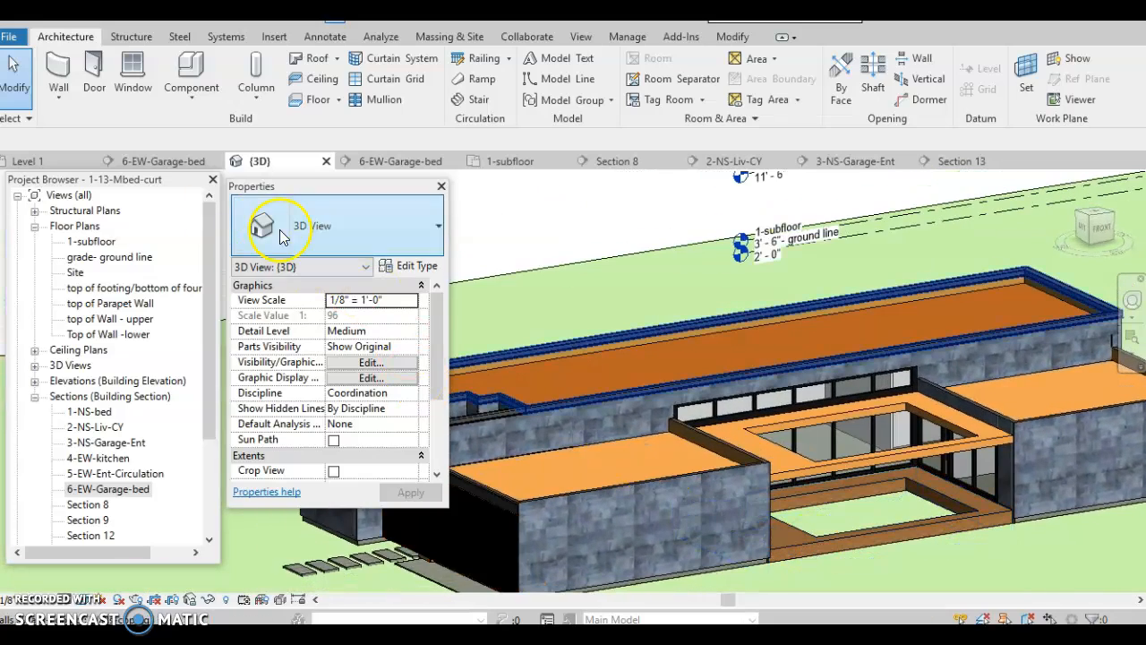
double_click(91, 242)
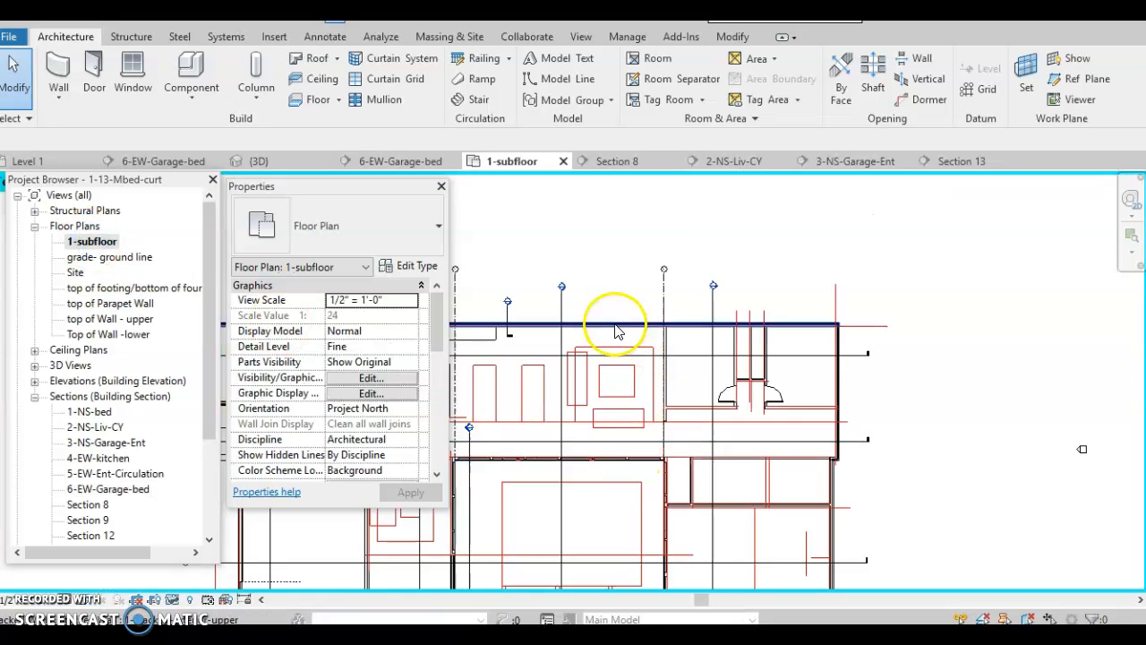
double_click(563, 286)
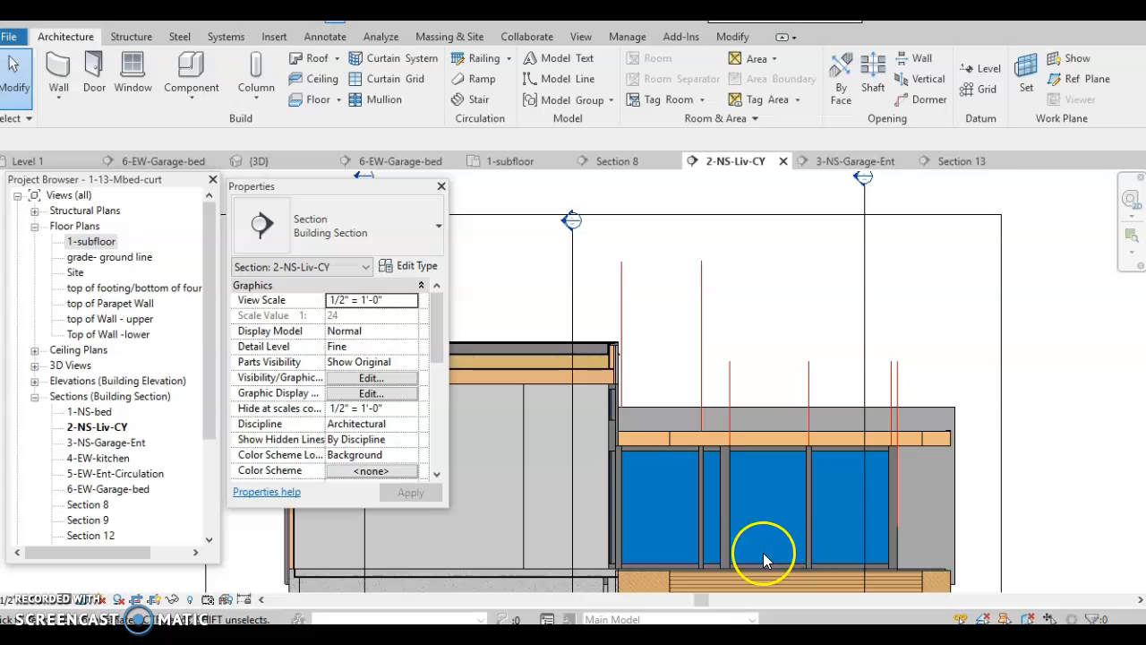
double_click(94, 242)
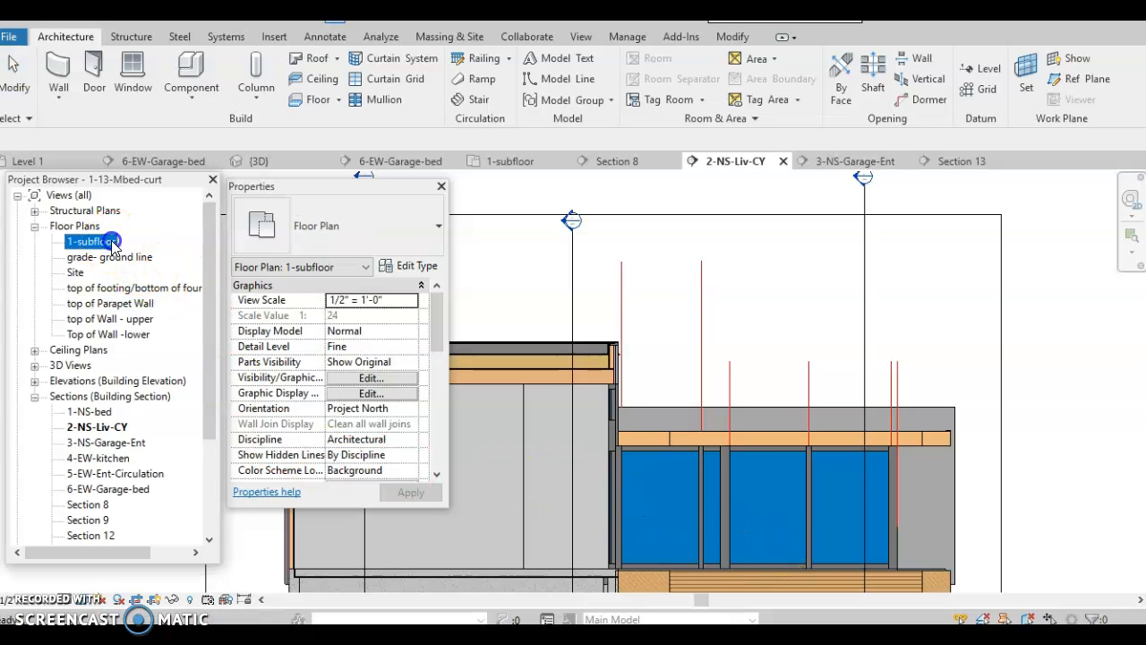
middle_drag(558, 397, 678, 392)
double_click(583, 403)
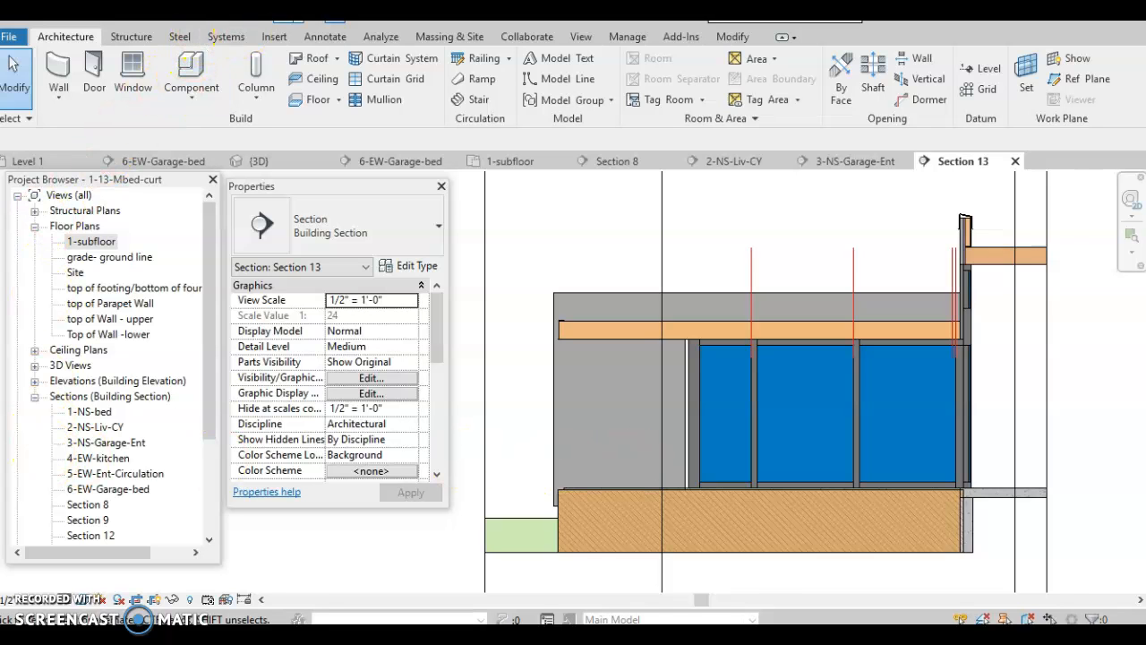
Step: Return to the 3D view and examine the lower roof and parapet walls on both sides of the courtyard
click(259, 161)
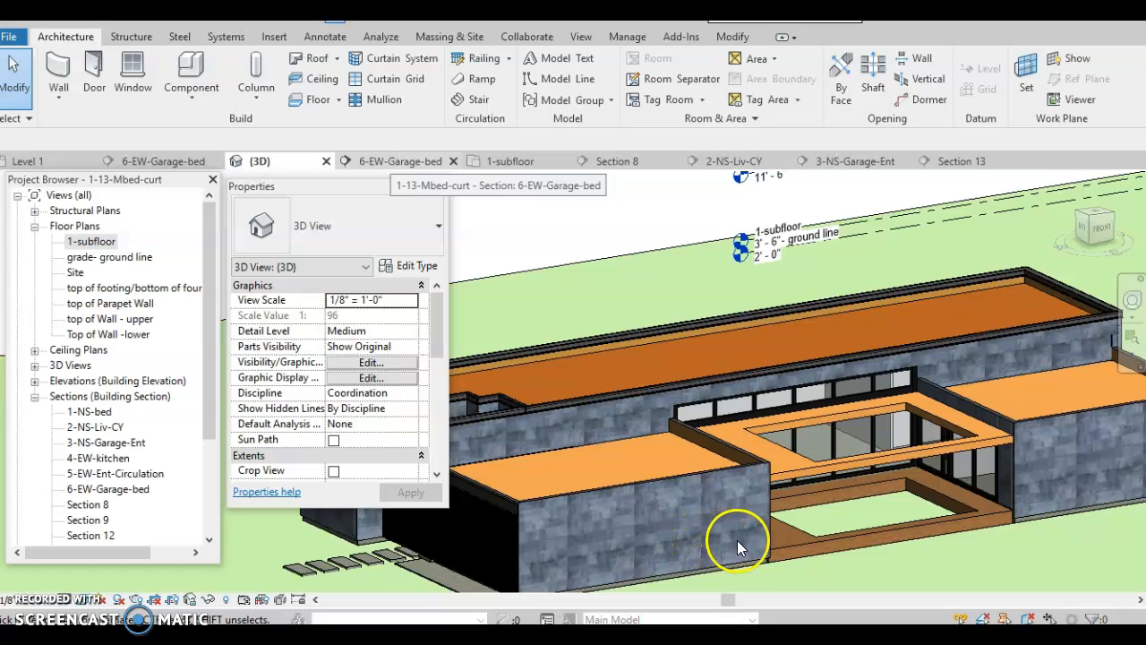
shift+middle_drag(737, 540, 200, 544)
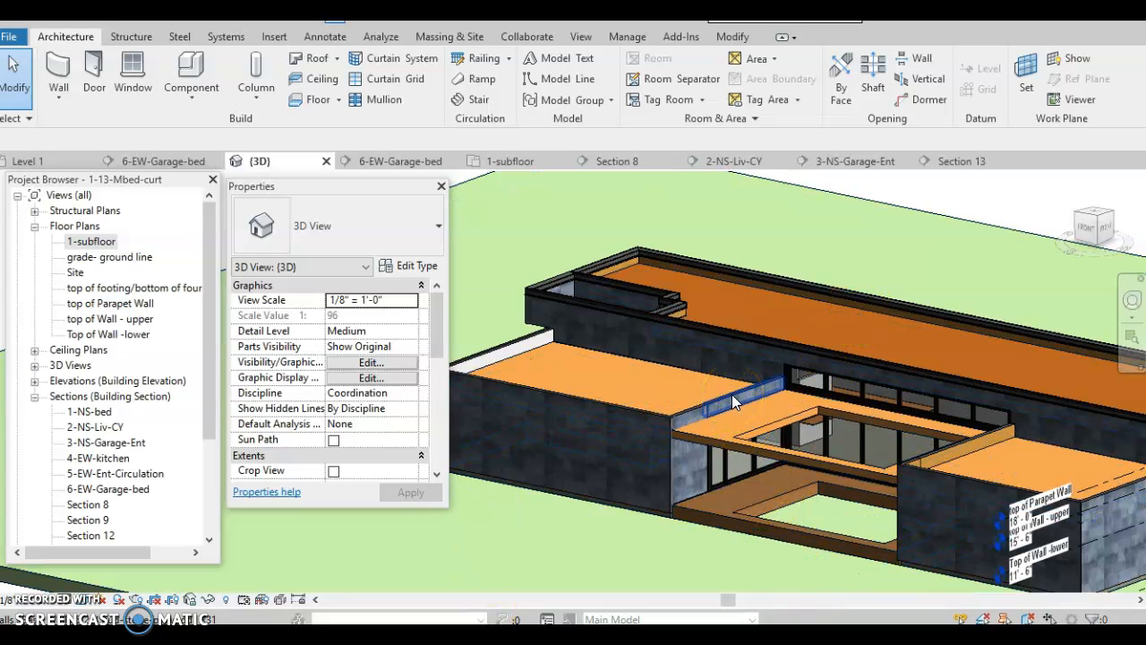
click(678, 410)
click(1057, 450)
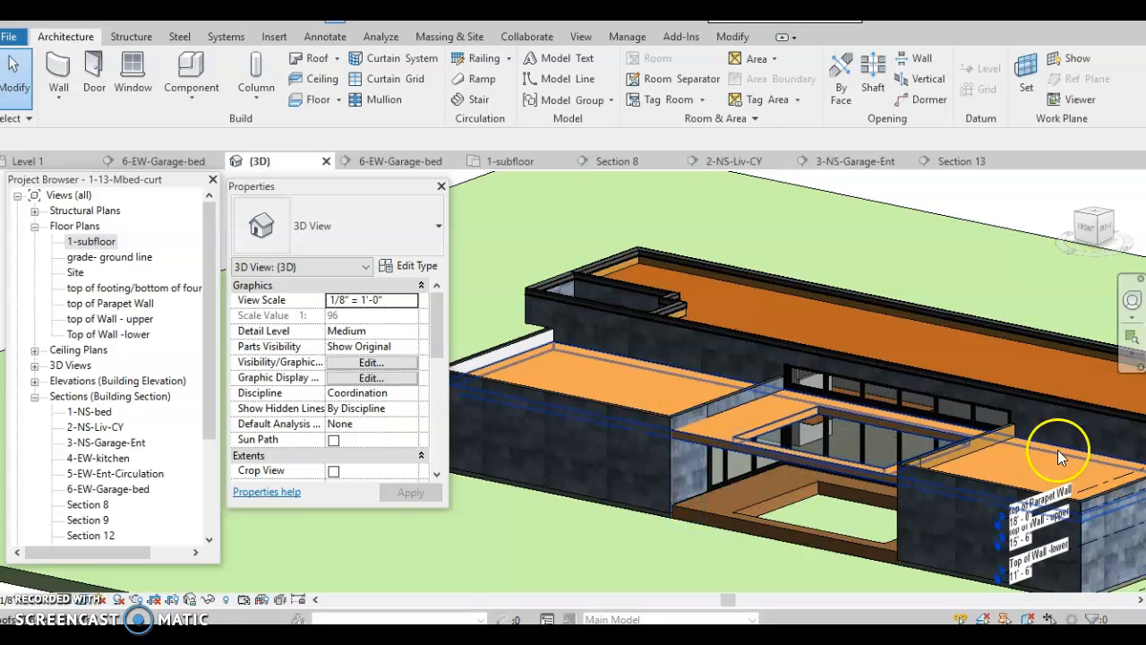